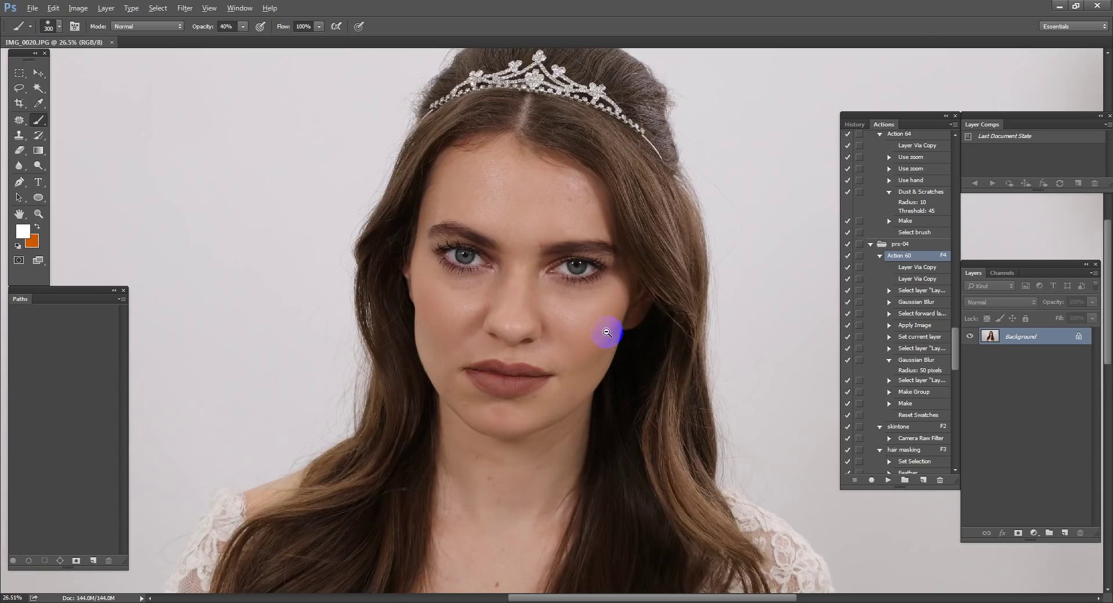
- Bring up Image Size for IMG_0020.JPG, showing 8688 × 5792 px at 72 pixels/inch
key(ctrl+0)
- Resize the portrait to 2000 px wide
key(h)
key(ctrl+alt+i)
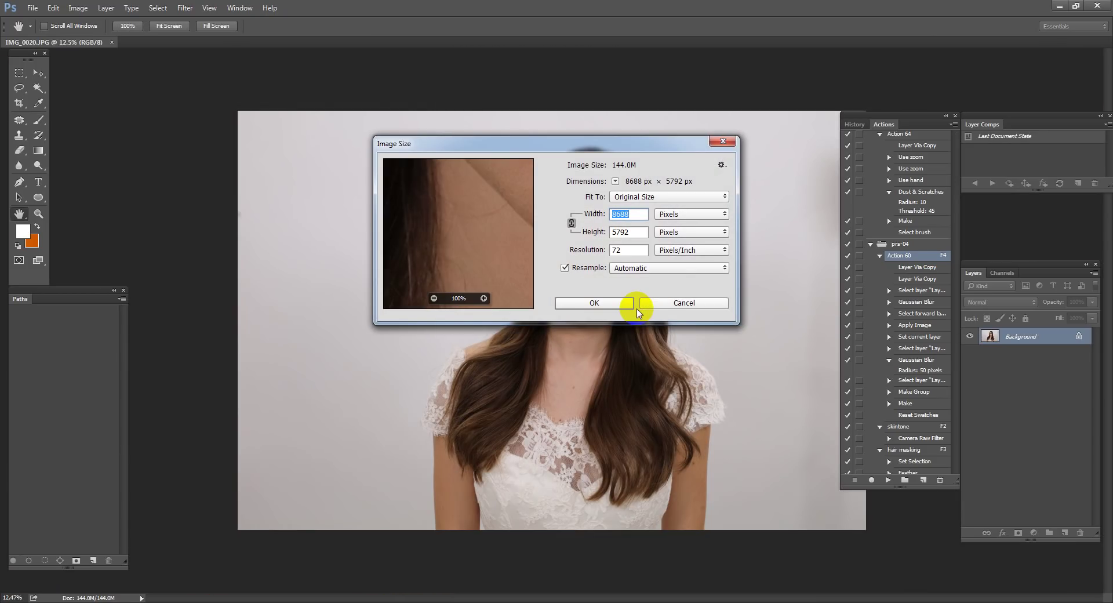
text(2000)
click(632, 304)
key(b)
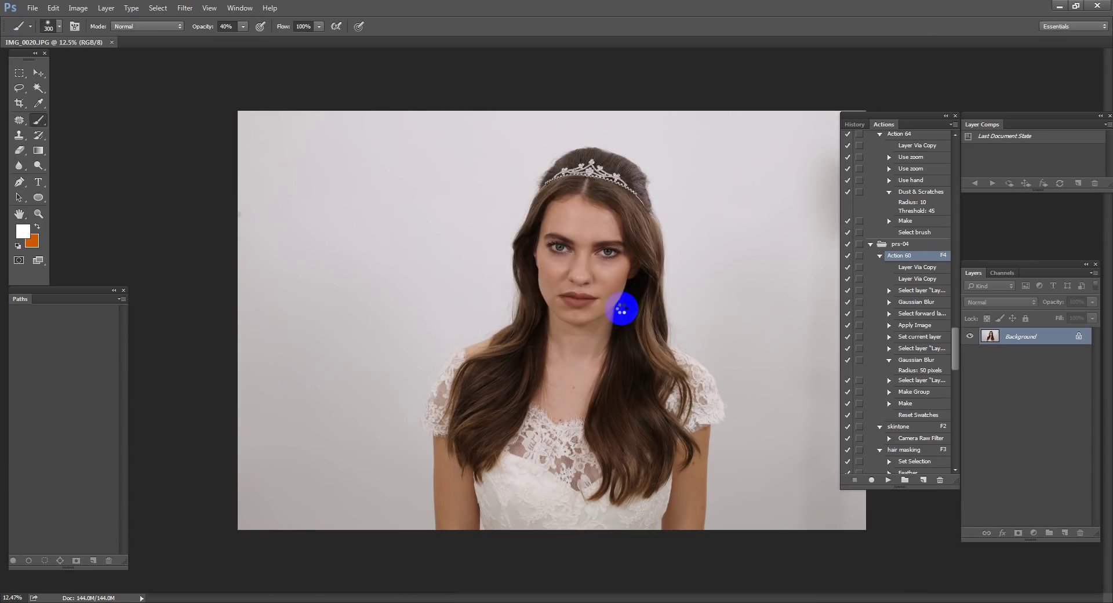
drag(621, 306, 565, 289)
drag(636, 359, 440, 268)
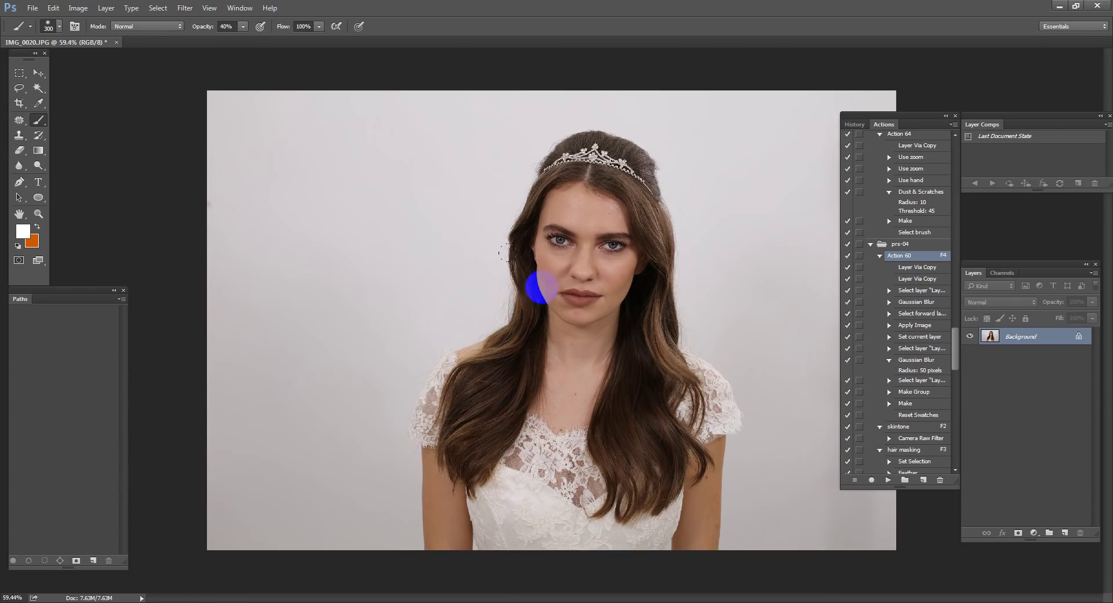
- Crop to a tight head-and-shoulders frame using a free crop ratio
key(c)
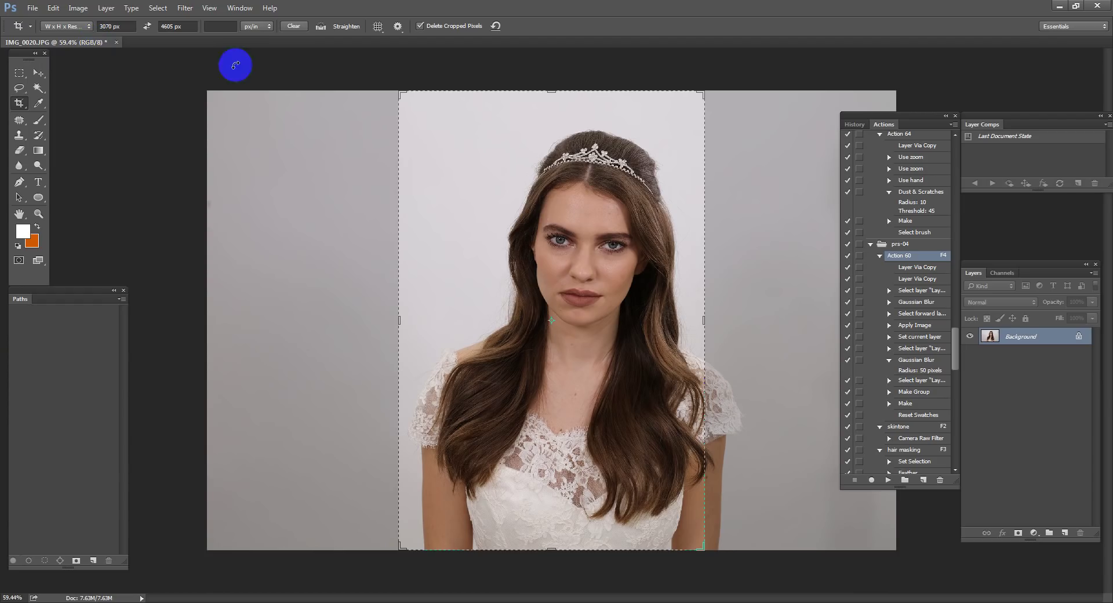
click(79, 27)
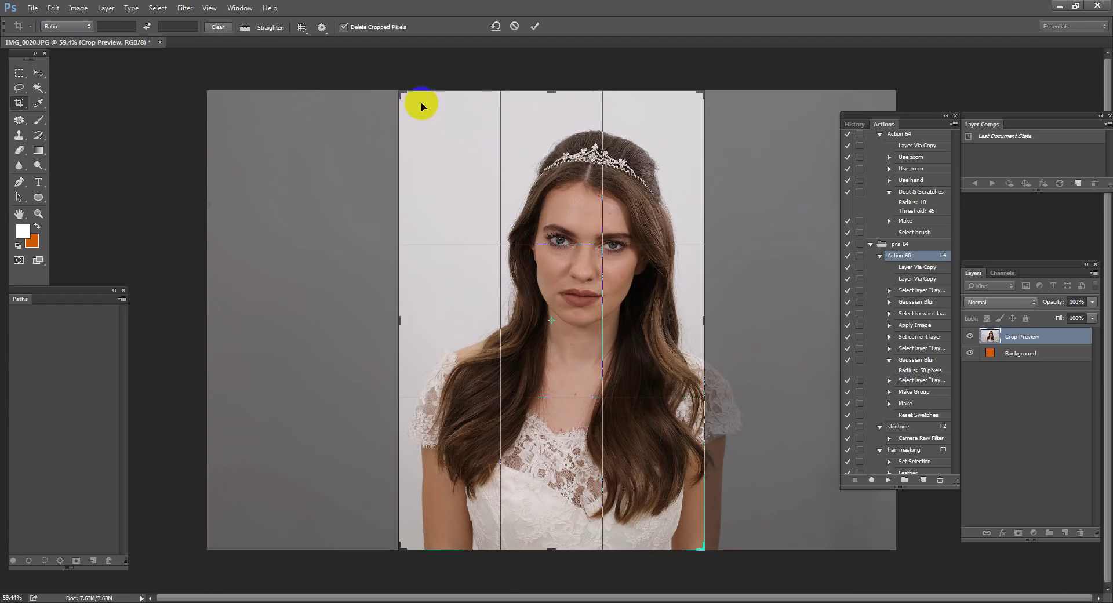
drag(553, 91, 565, 174)
drag(636, 228, 594, 350)
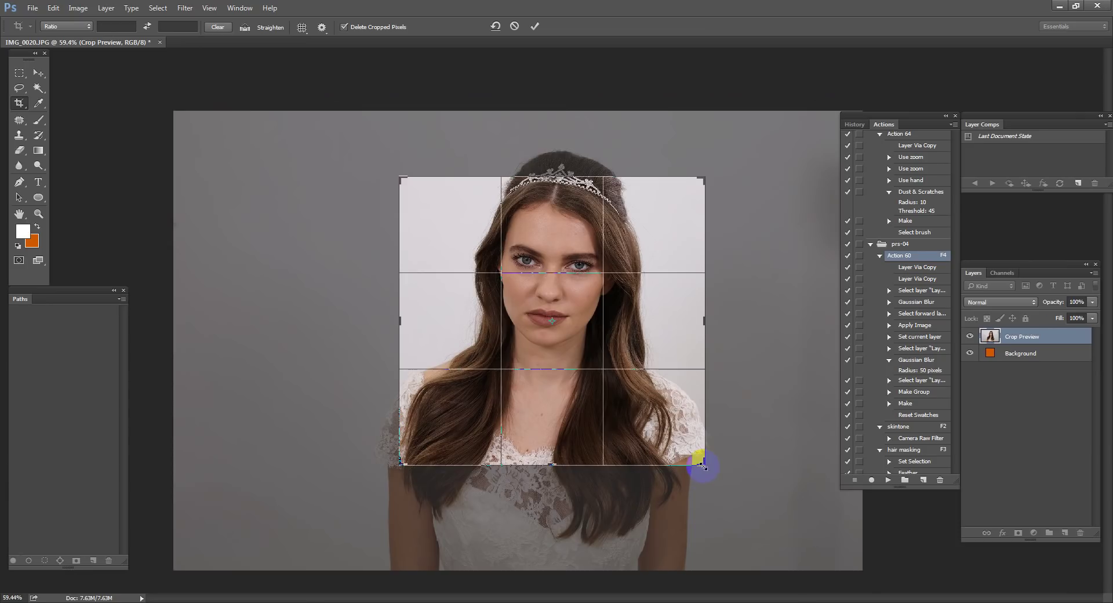
drag(704, 464, 673, 448)
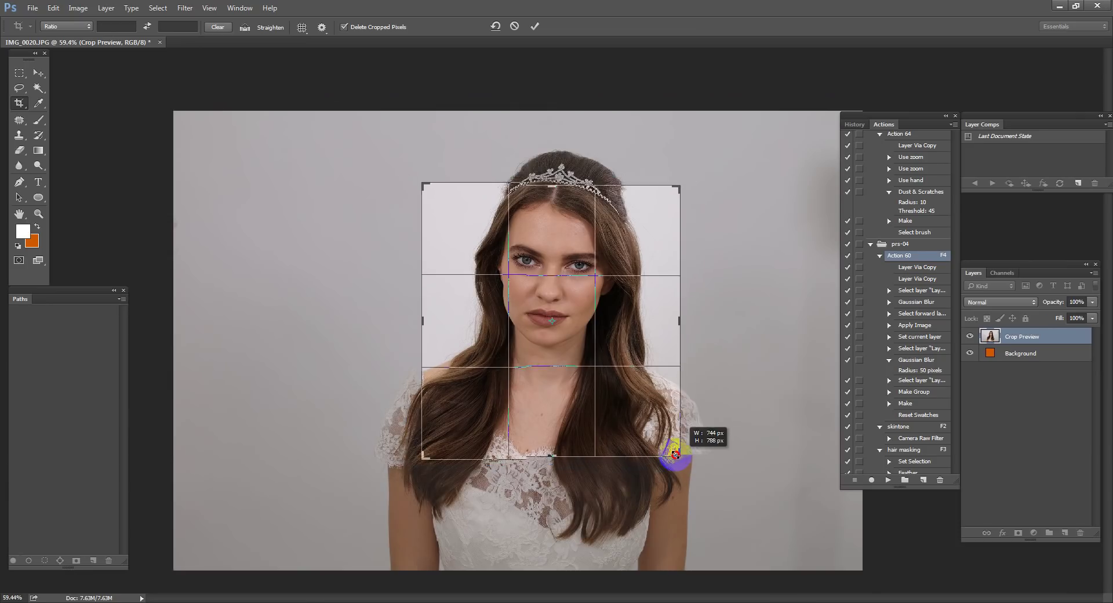
drag(594, 296, 586, 347)
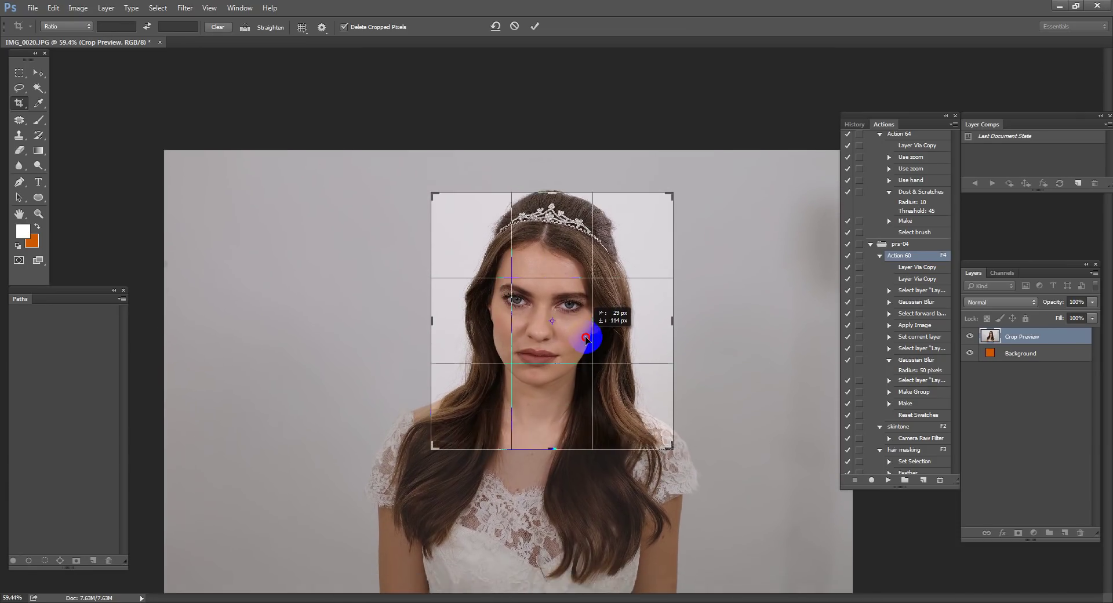
key(Return)
key(ctrl+1)
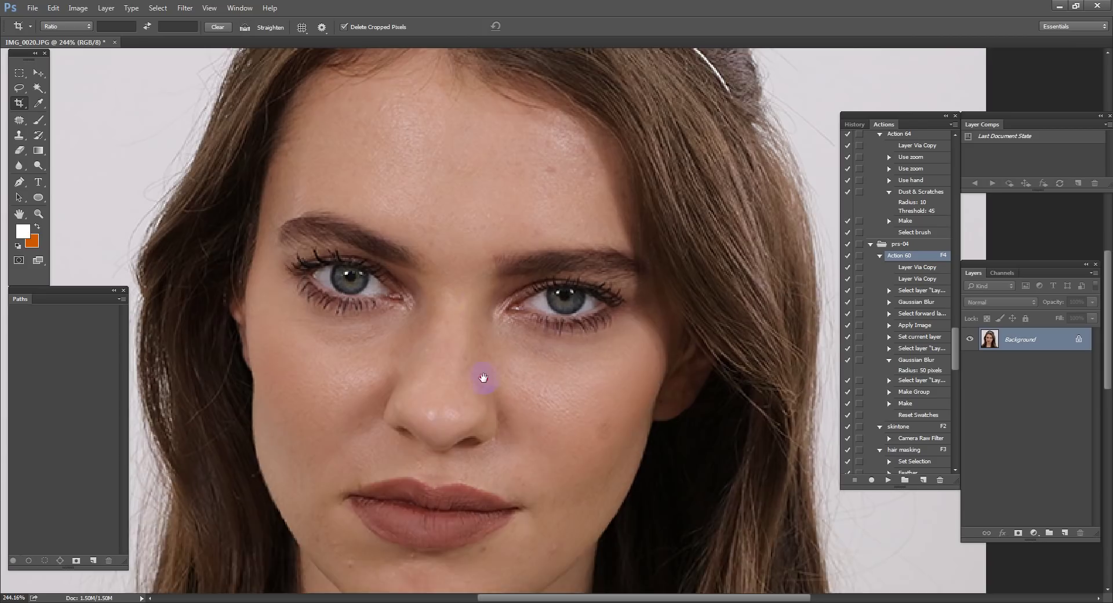
- Zoom in and inspect the forehead, eyes, lips and chin up close
drag(421, 208, 504, 373)
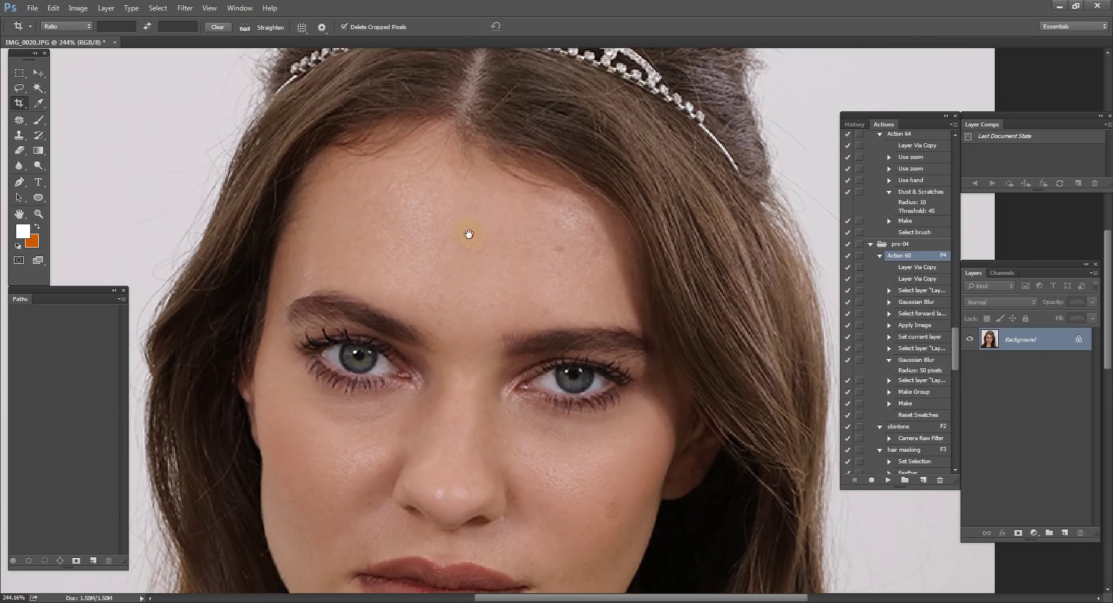
drag(469, 232, 611, 331)
key(p)
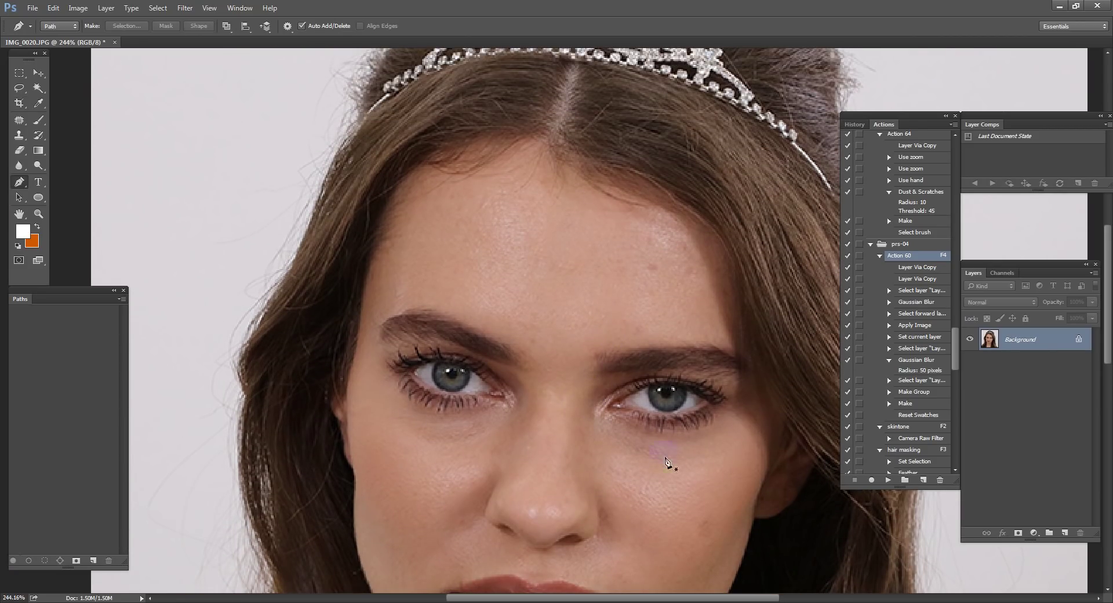
scroll(696, 470, down, 2)
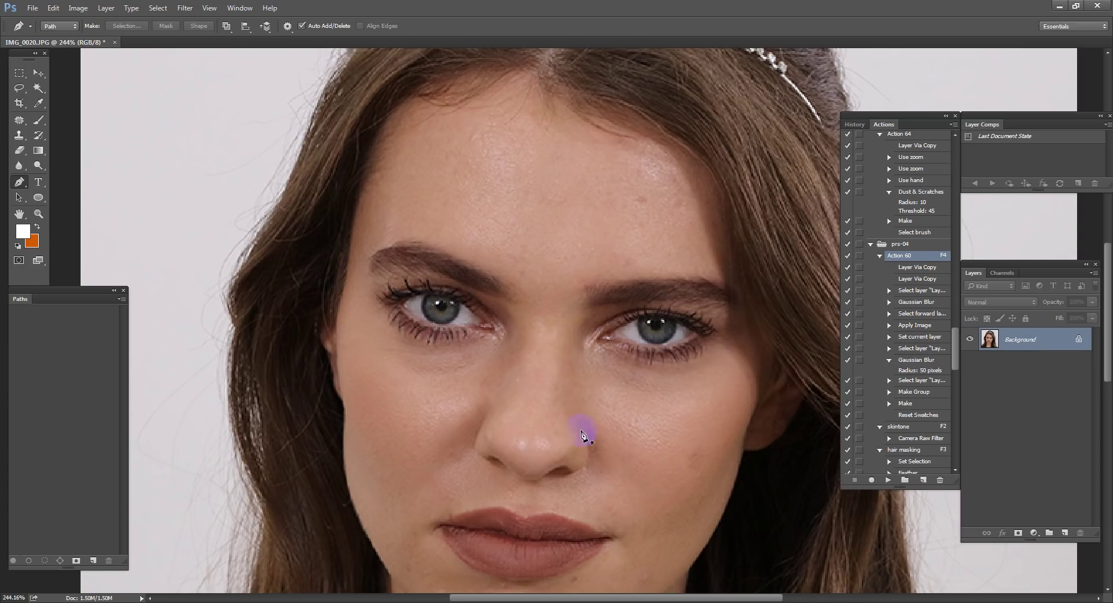
scroll(519, 392, down, 2)
scroll(577, 336, down, 2)
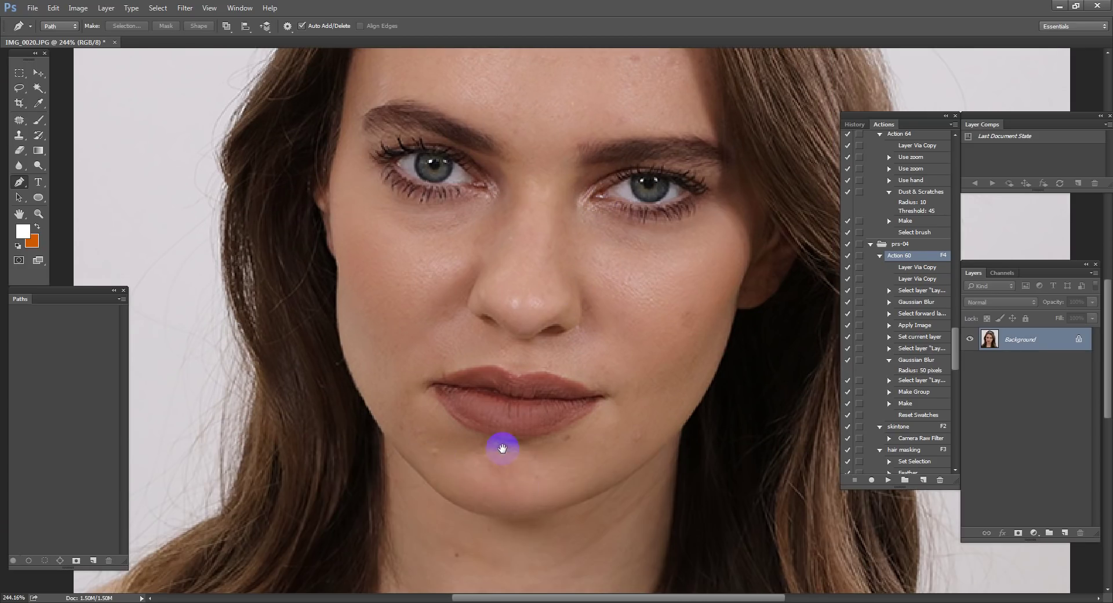
drag(499, 447, 509, 344)
- Duplicate the Background layer onto a new Layer 1
scroll(559, 428, up, 5)
scroll(488, 266, up, 3)
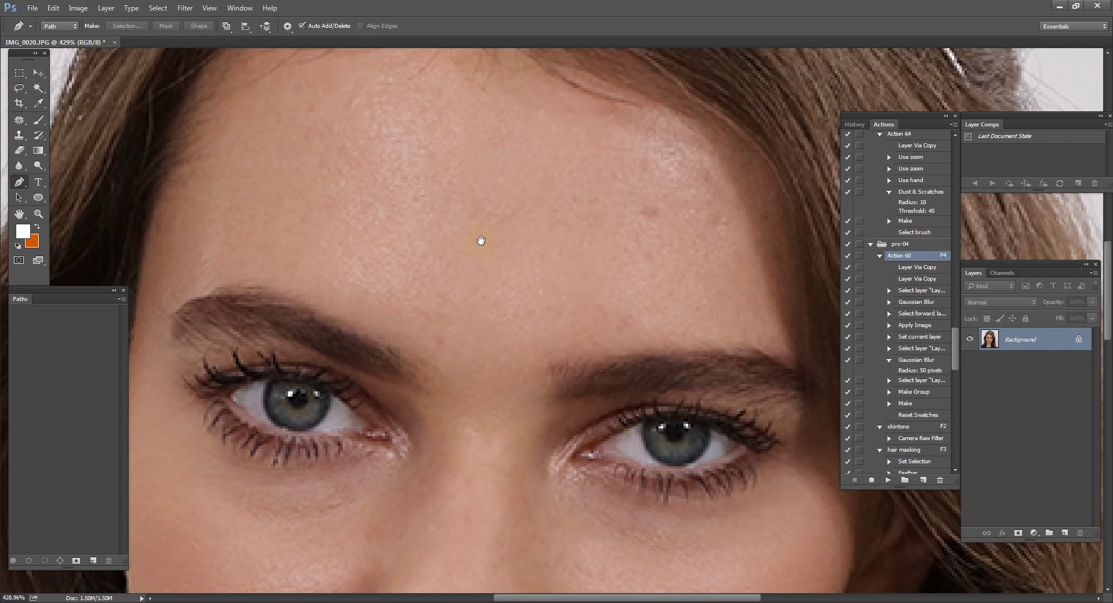
scroll(574, 322, down, 2)
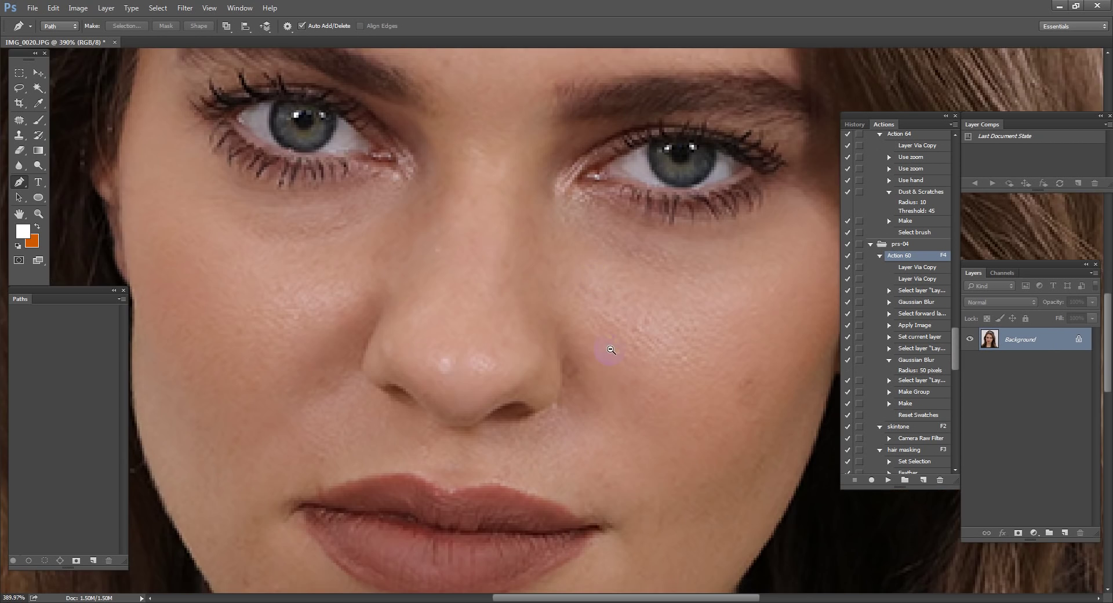
scroll(613, 347, down, 1)
scroll(617, 345, down, 2)
scroll(577, 368, up, 3)
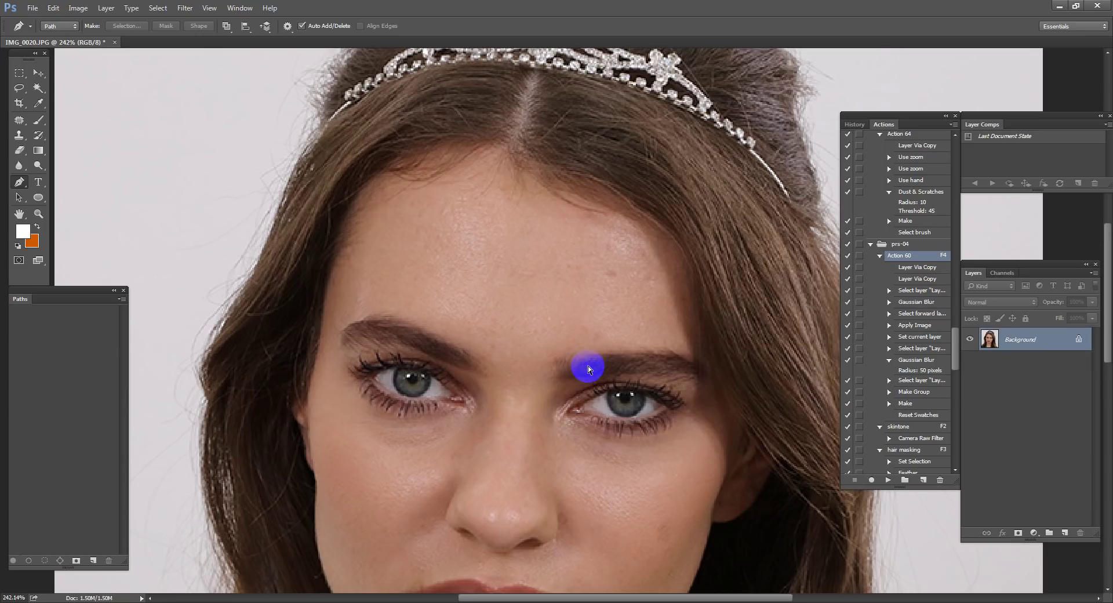
key(ctrl+j)
- Set up the Spot Healing Brush at 9 px size
key(j)
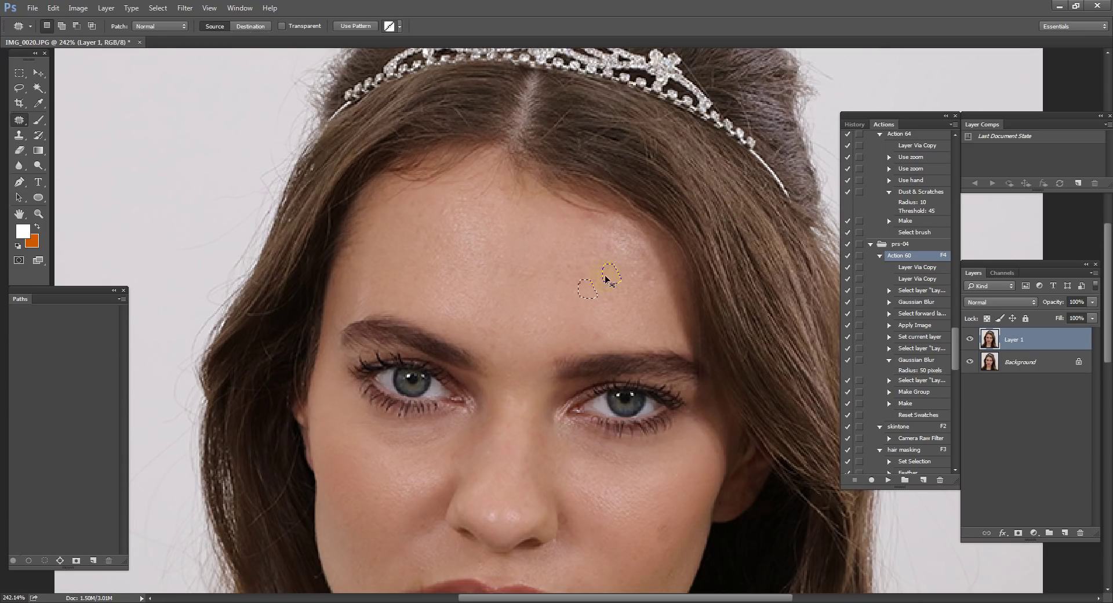
right_click(20, 120)
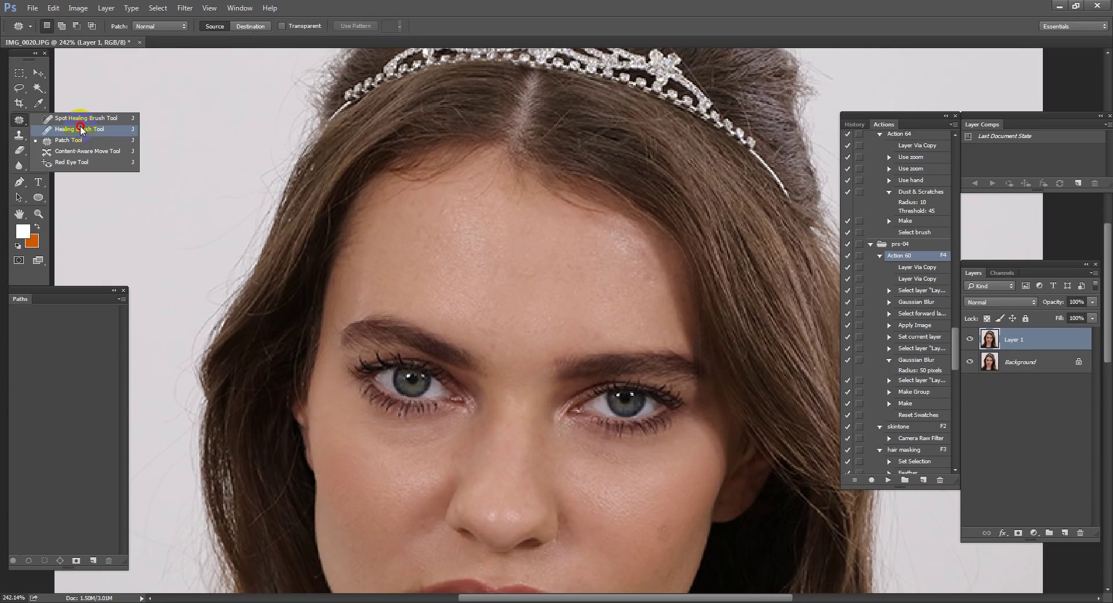
click(82, 117)
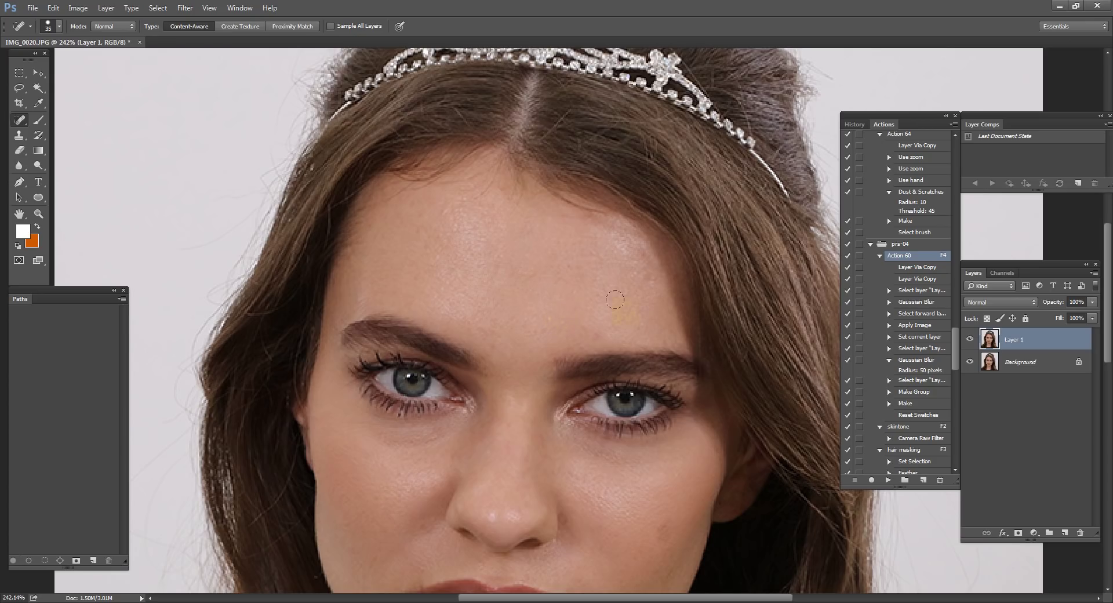
key(bracketleft)
key(bracketleft)
key(bracketleft)
alt+click(649, 292)
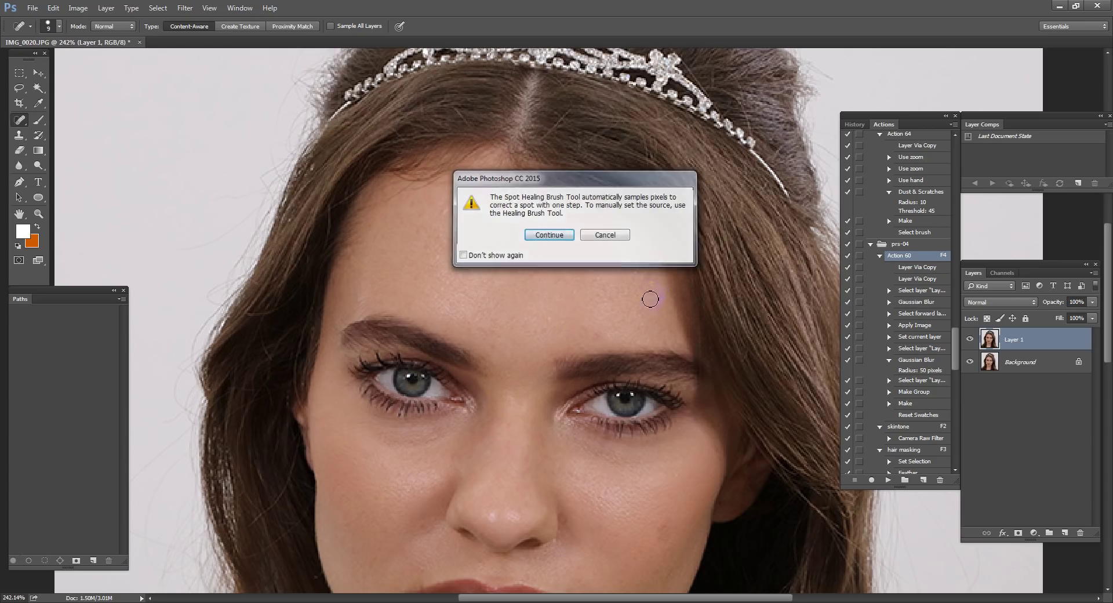
key(Escape)
right_click(23, 124)
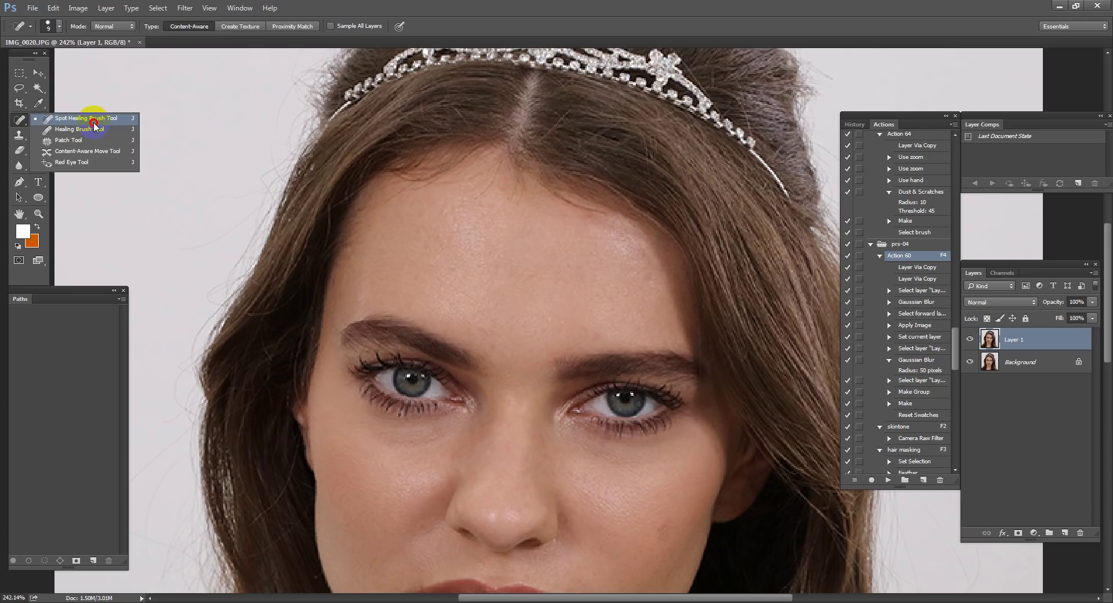
click(93, 110)
- Spot-heal blemishes on the forehead, chin, between the eyebrows and near the lip corner
click(650, 286)
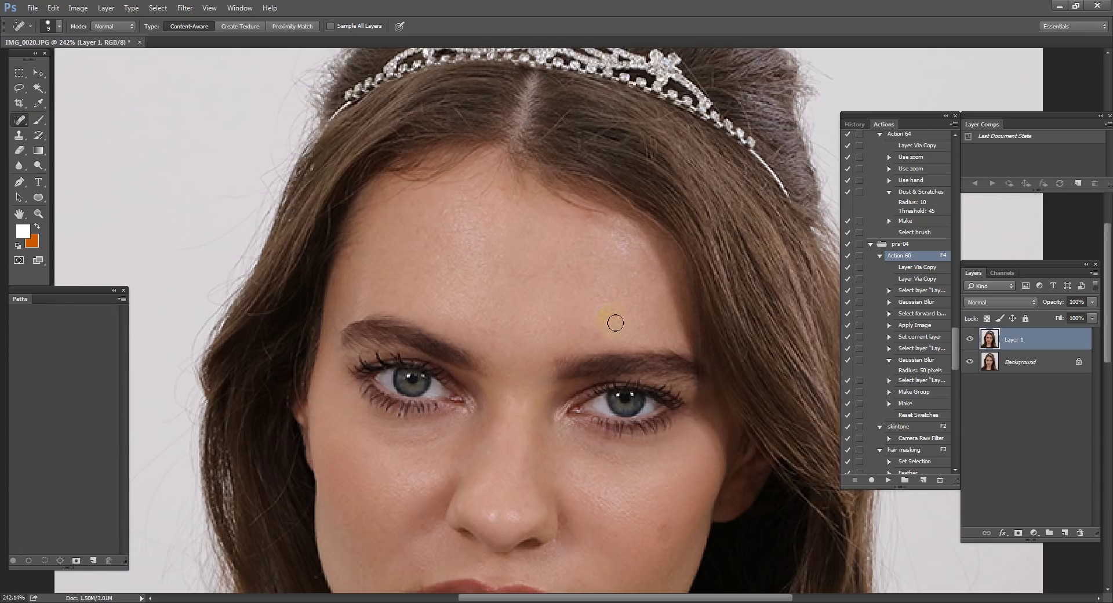
mouse_move(392, 415)
mouse_down()
mouse_move(448, 530)
mouse_move(433, 500)
mouse_up()
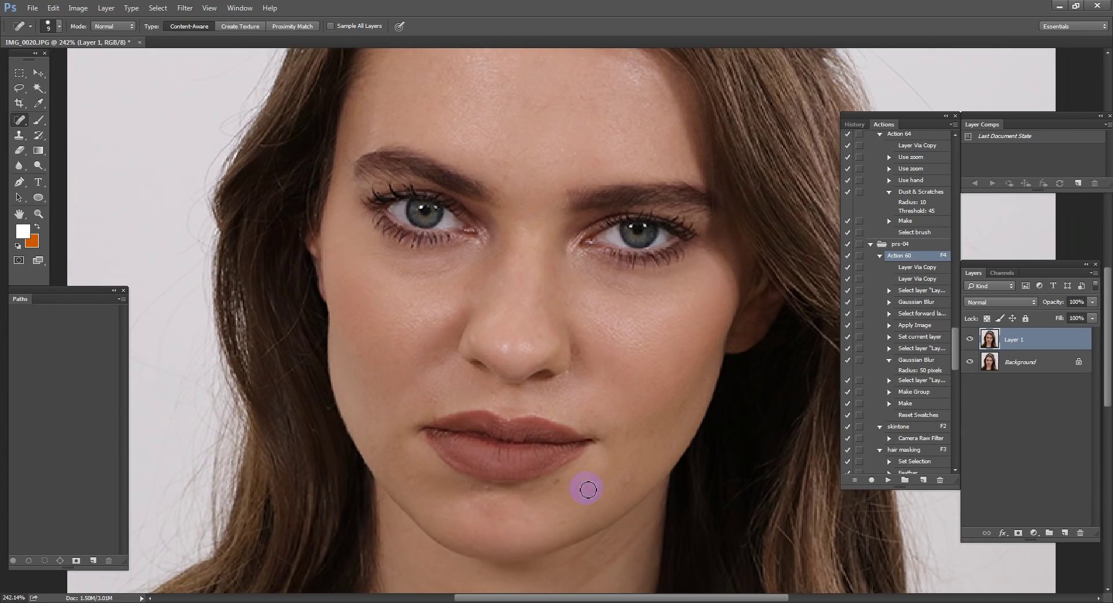
click(560, 484)
click(625, 482)
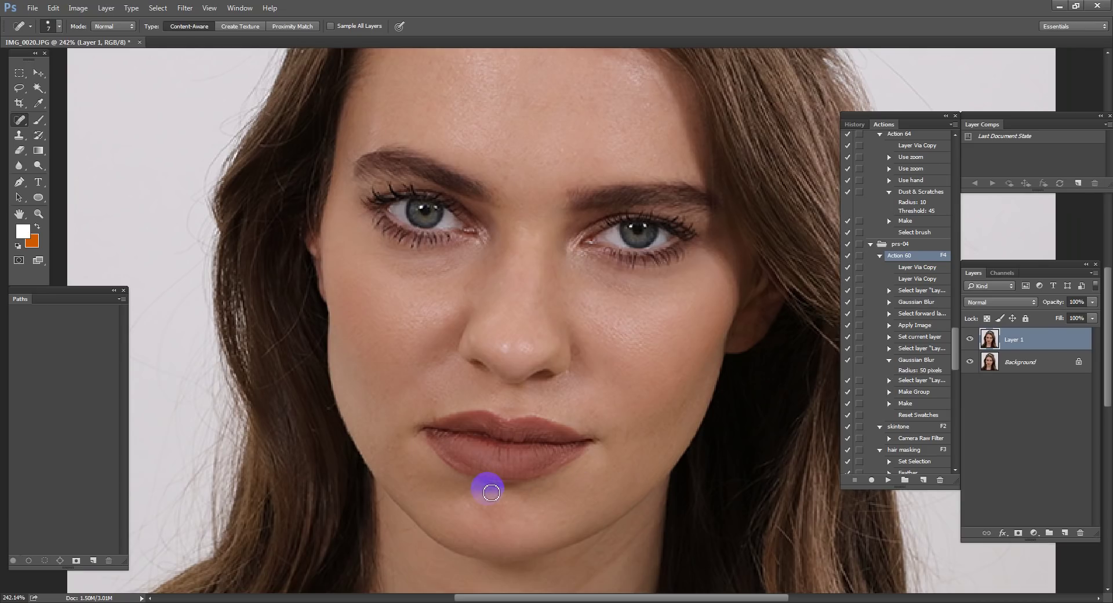
scroll(510, 368, up, 5)
scroll(530, 371, up, 3)
click(547, 377)
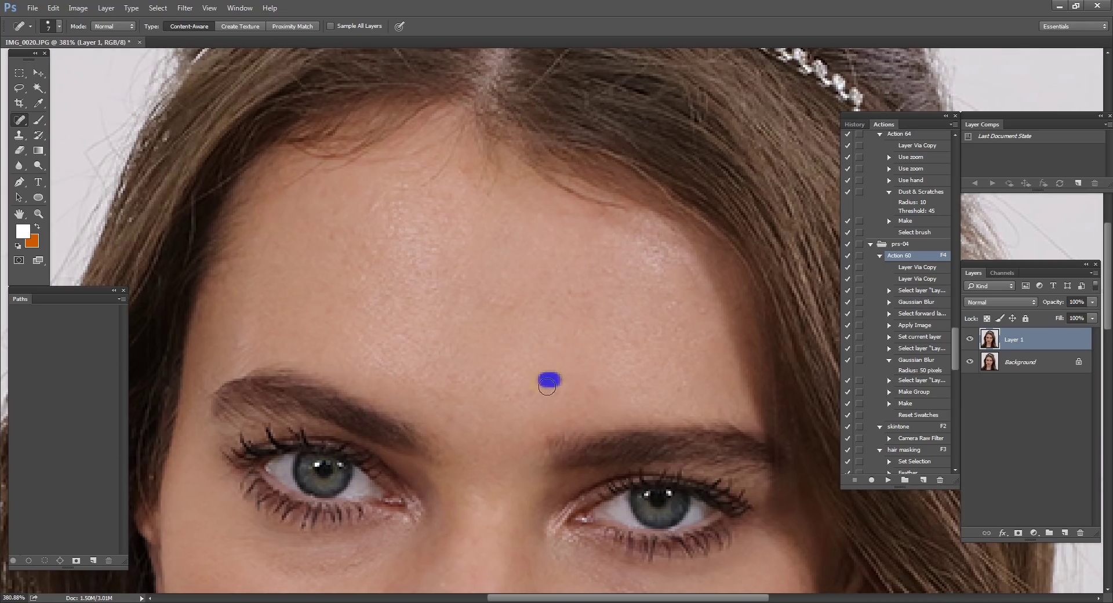
alt+click(534, 467)
alt+click(525, 342)
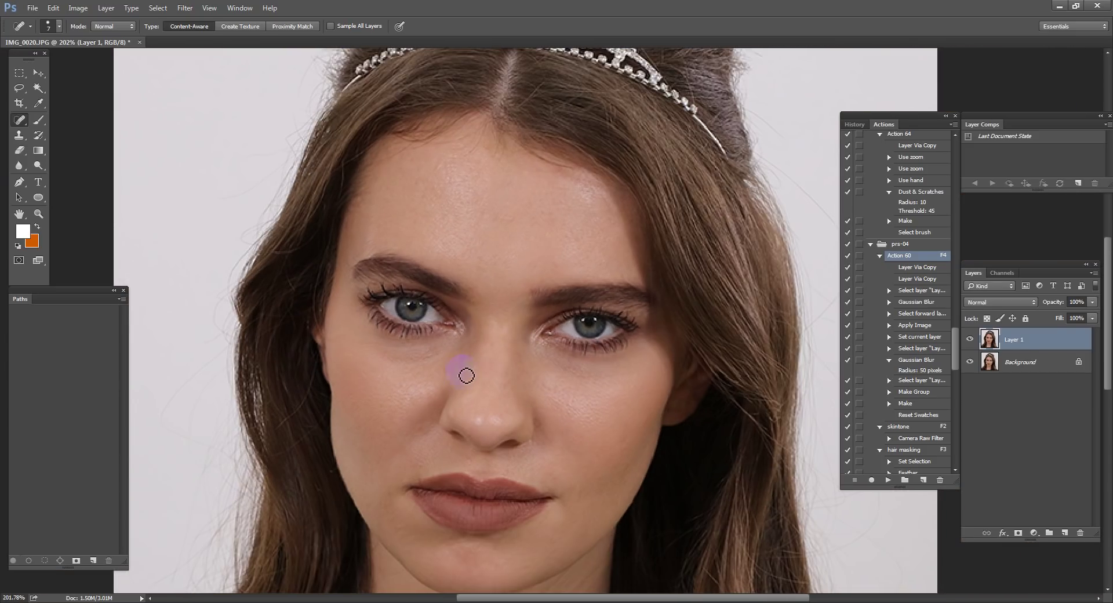
drag(547, 496, 562, 493)
scroll(562, 493, up, 7)
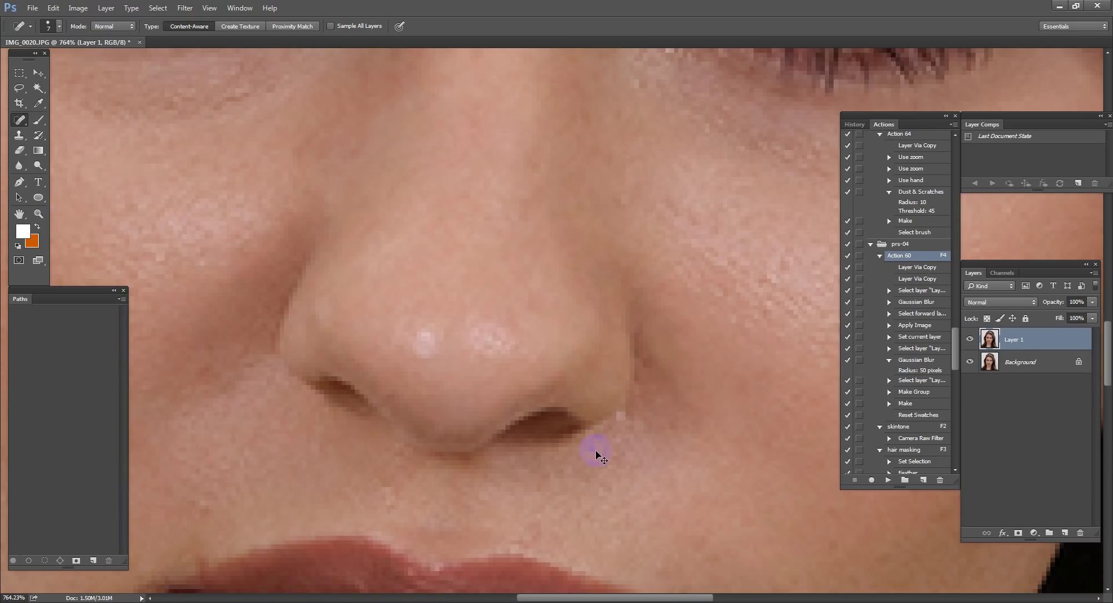
- Clone-stamp the cheek below the eye, then duplicate Layer 1 as Layer 1 copy
key(s)
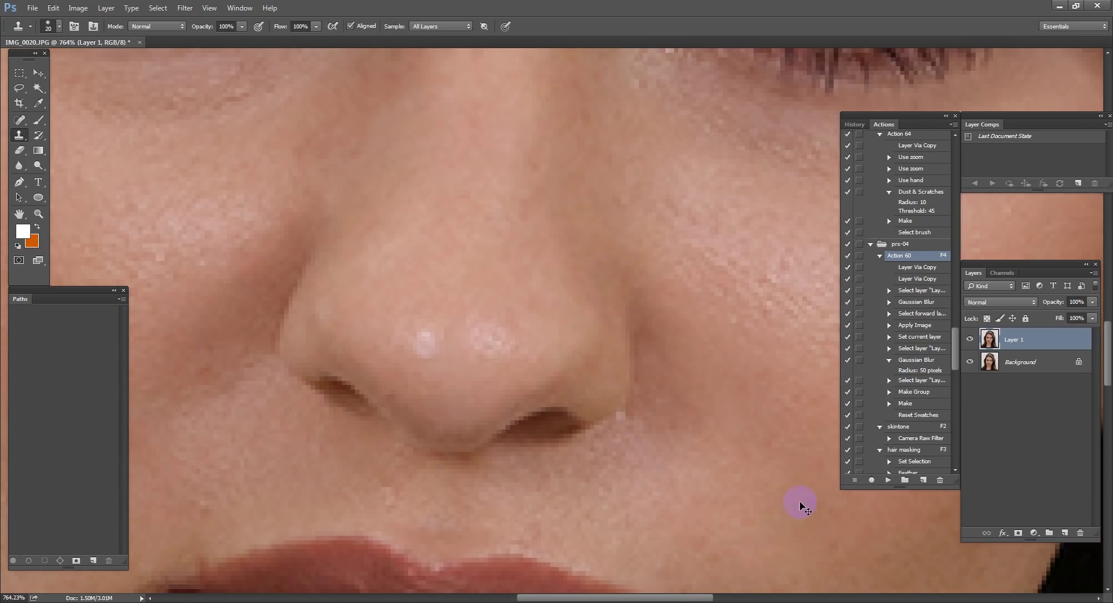
scroll(801, 505, down, 8)
scroll(586, 385, up, 2)
scroll(587, 385, down, 2)
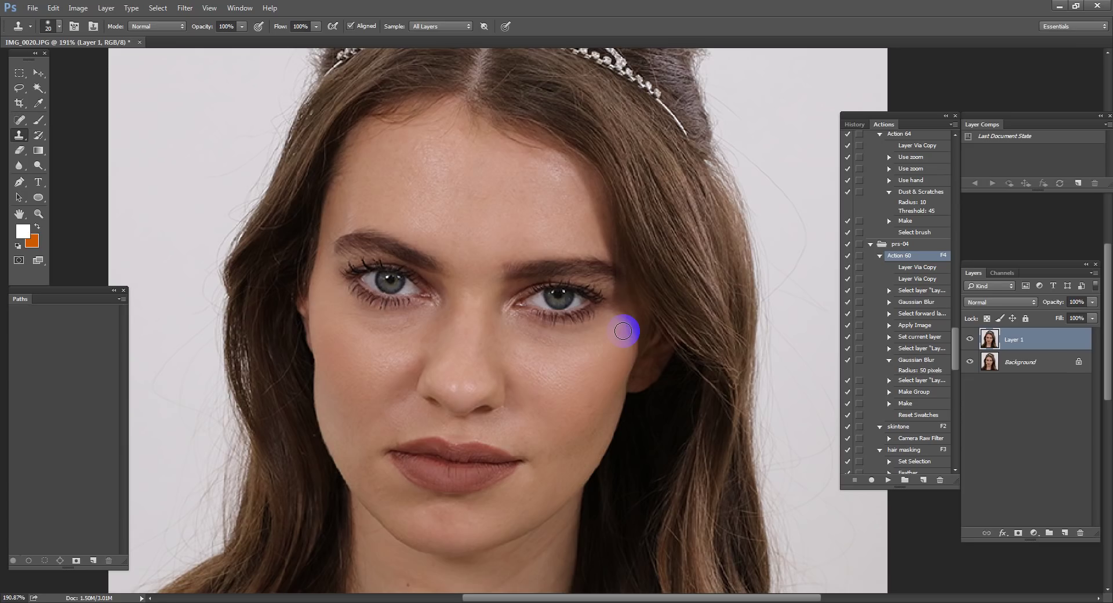
drag(624, 331, 605, 323)
drag(998, 343, 993, 326)
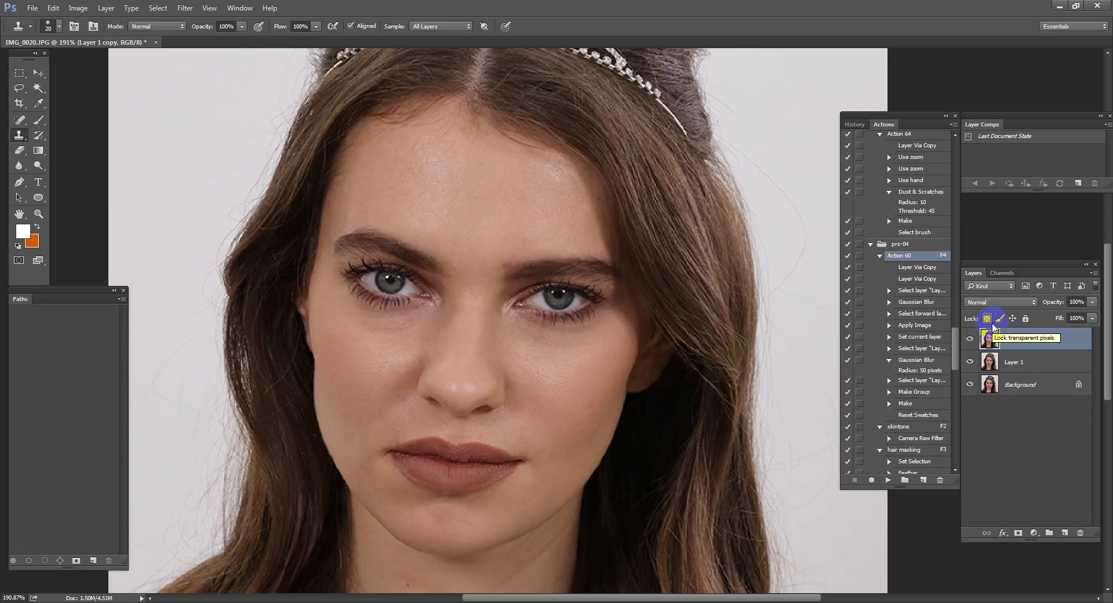
- Invert Layer 1 copy and set its blend mode to Vivid Light
key(ctrl+i)
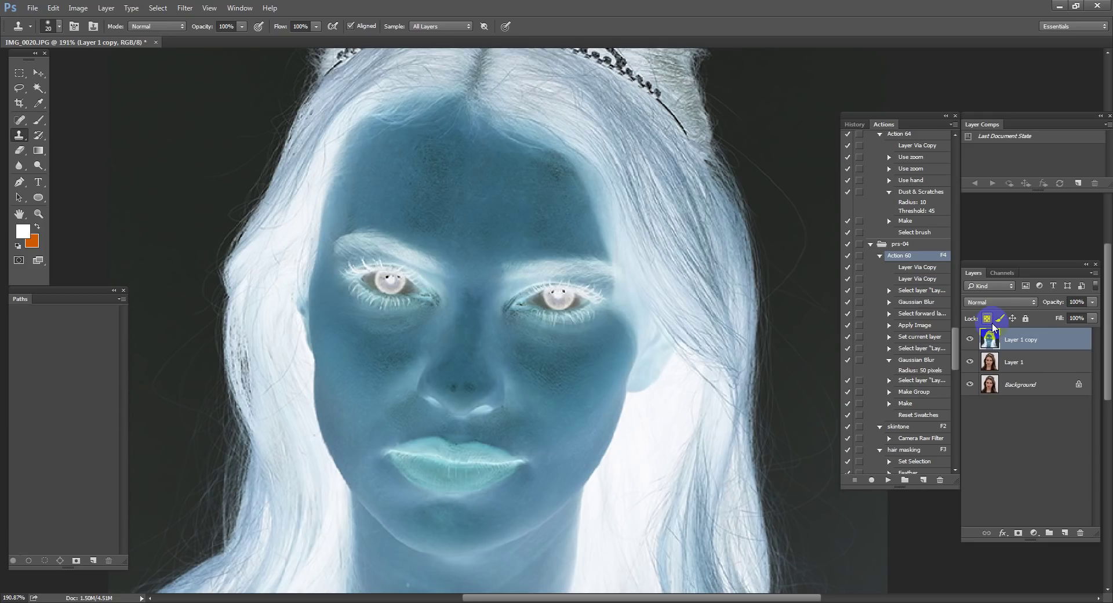
click(993, 303)
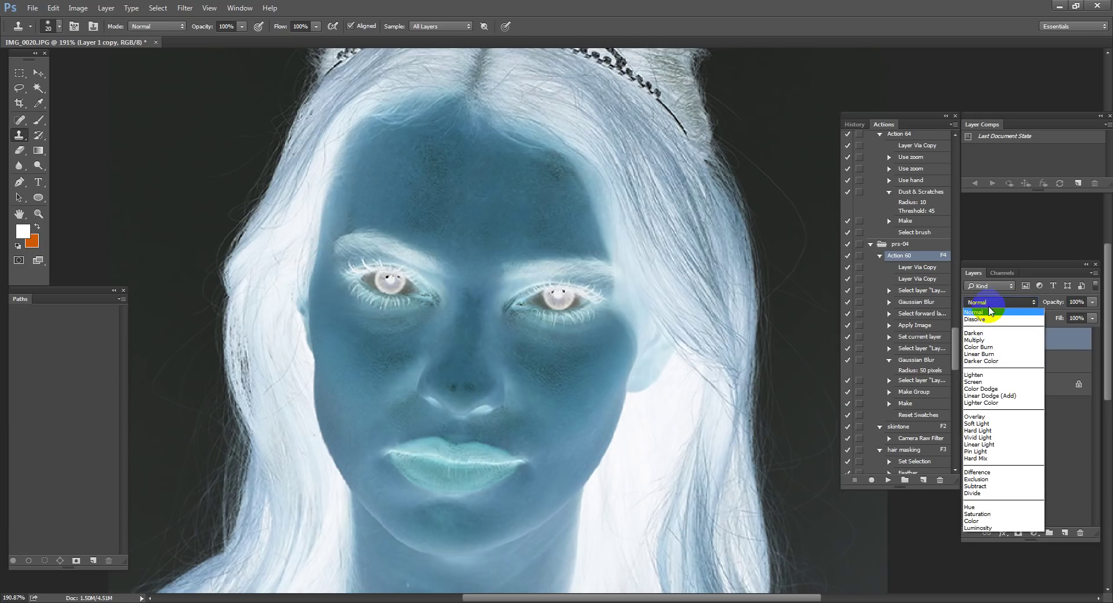
click(982, 439)
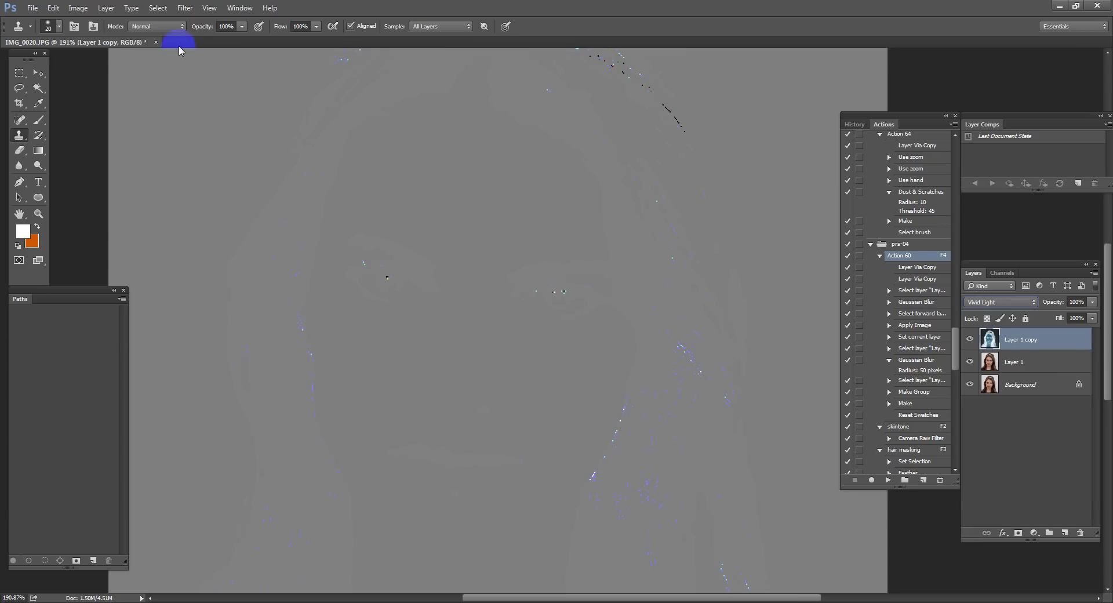
- Apply a High Pass filter with a 5-pixel radius
click(185, 8)
mouse_move(208, 234)
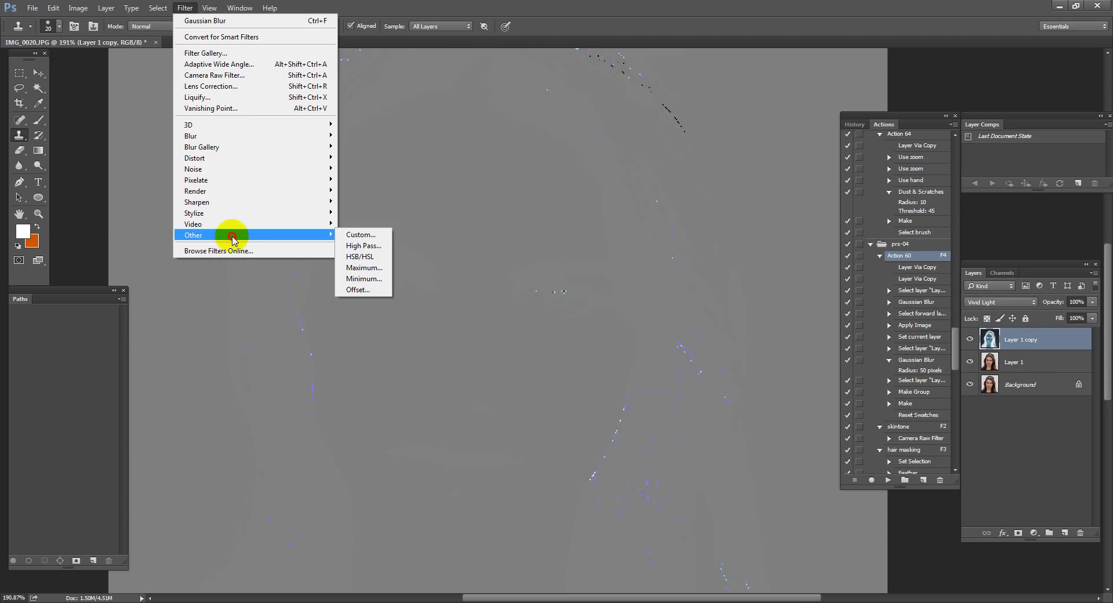
click(359, 241)
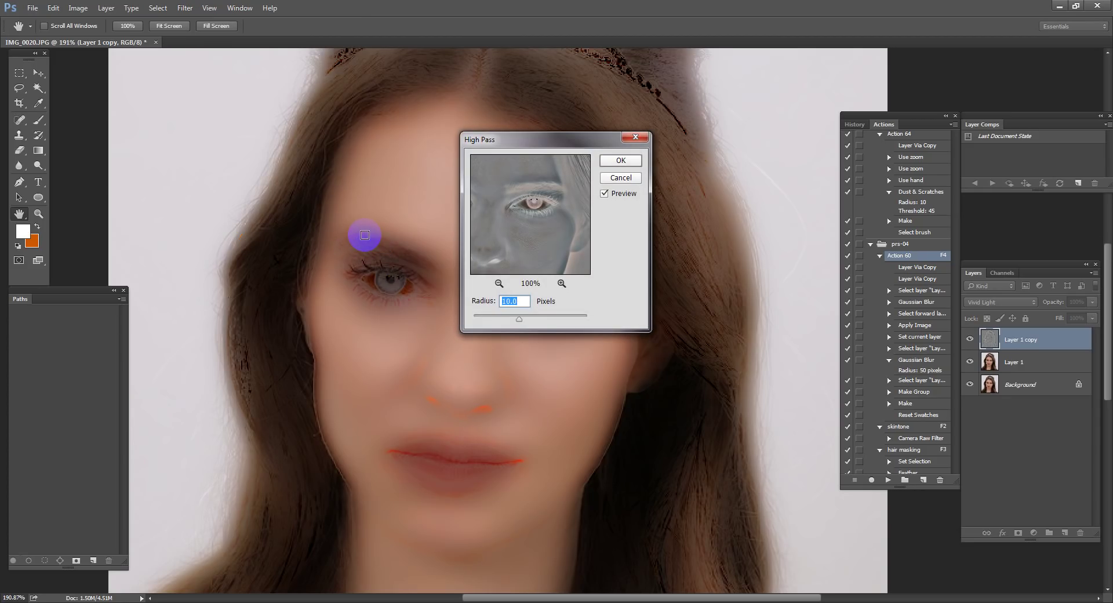
text(5)
ctrl+click(482, 348)
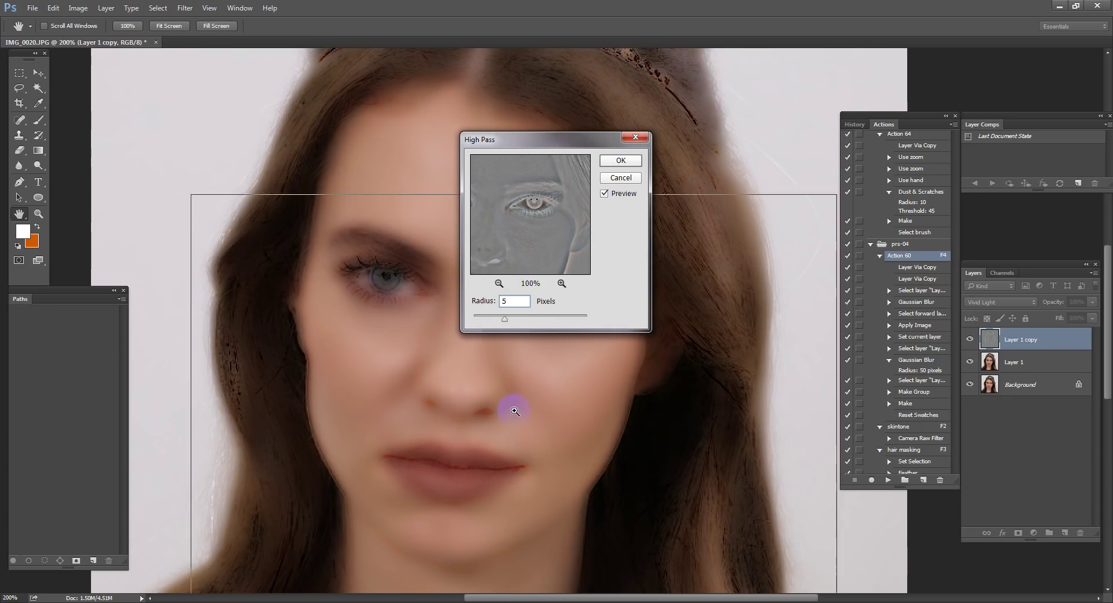
ctrl+click(514, 410)
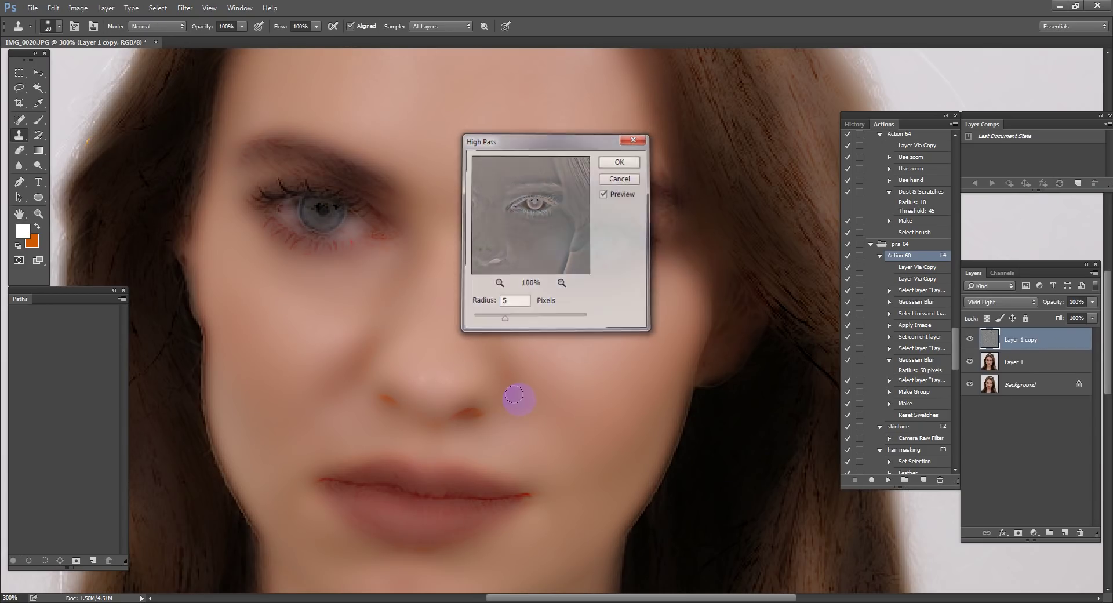
key(Return)
- Apply a light Gaussian Blur to Layer 1 copy
click(185, 8)
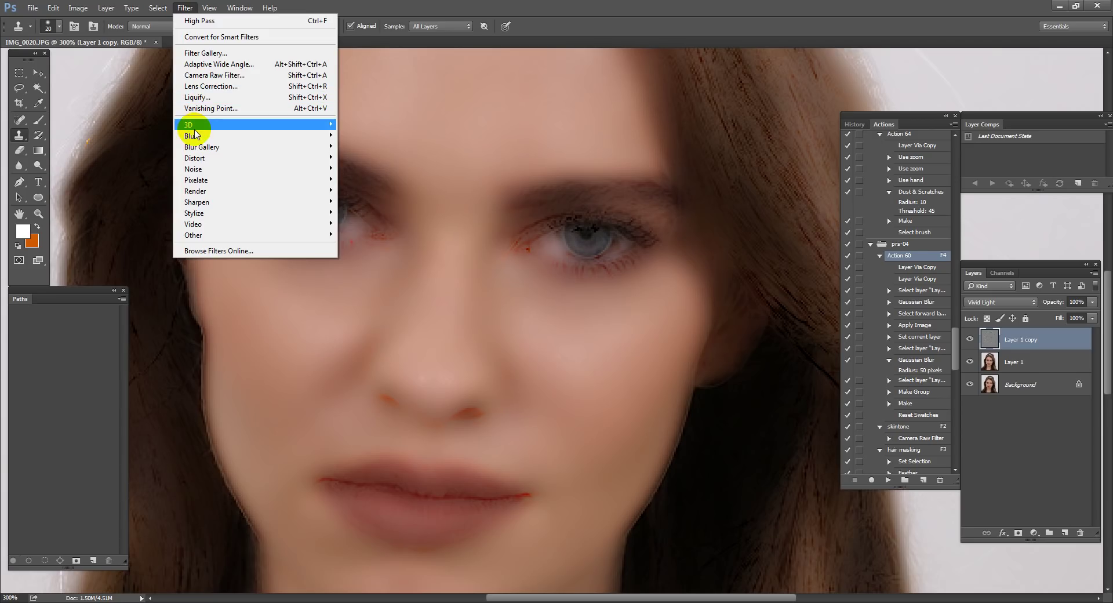
mouse_move(193, 135)
click(376, 180)
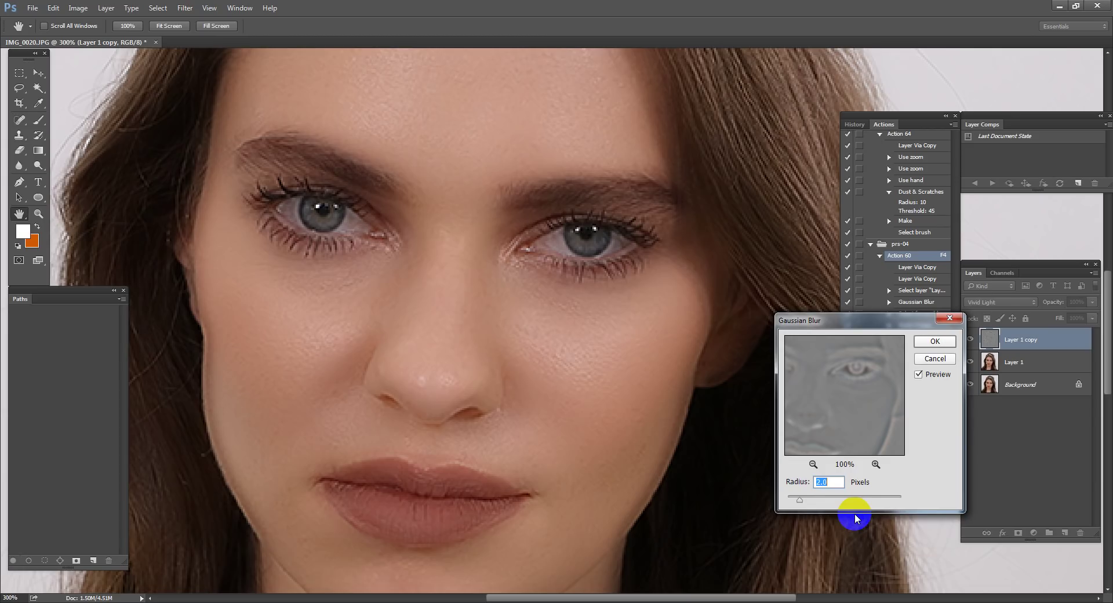
text(3)
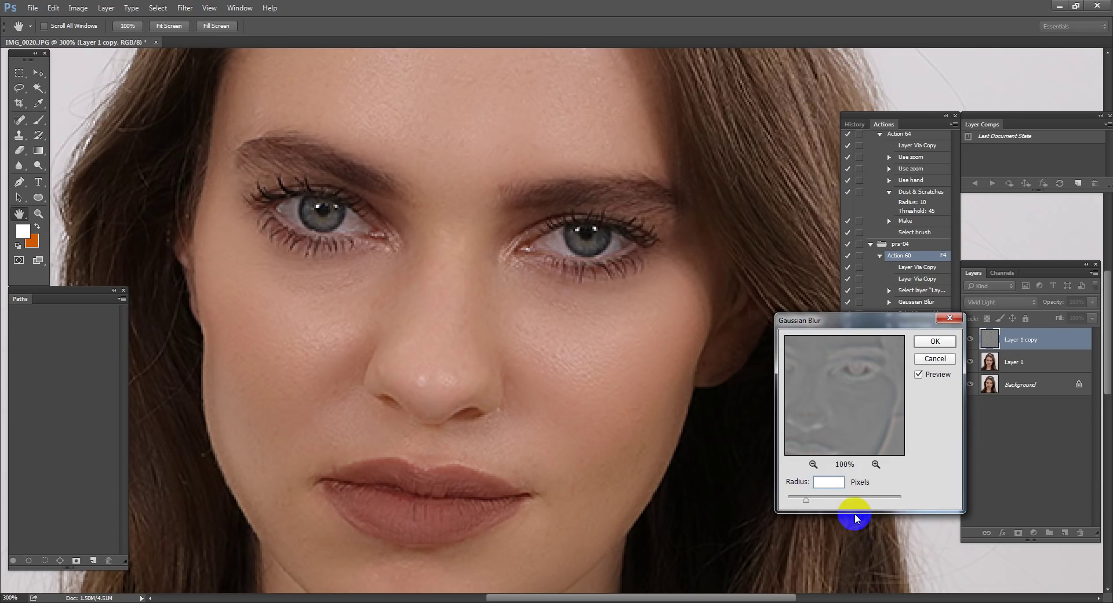
text(2)
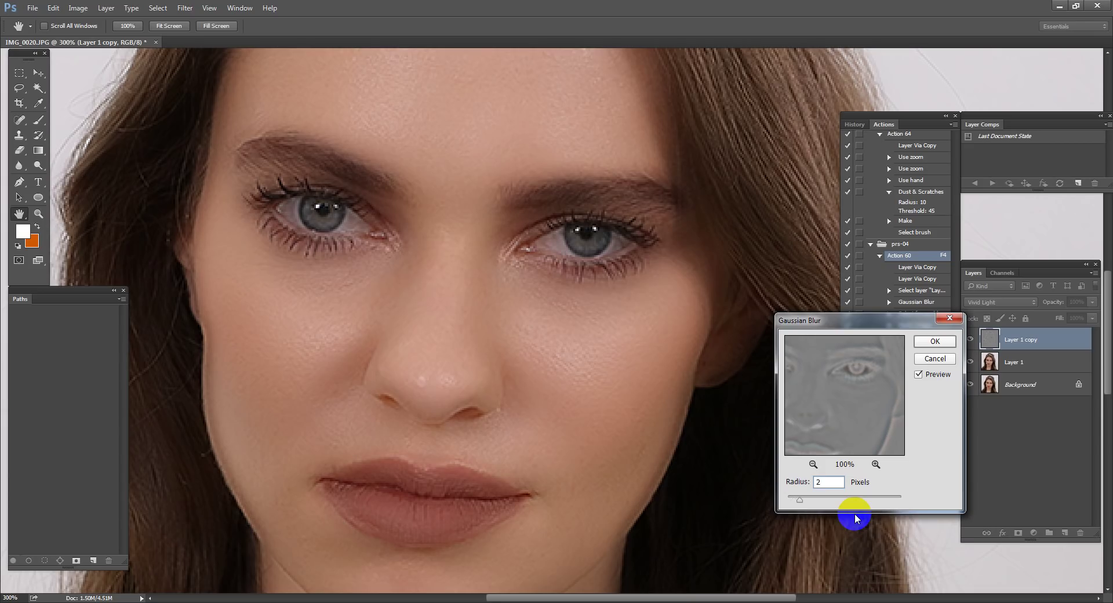
text(2)
key(Return)
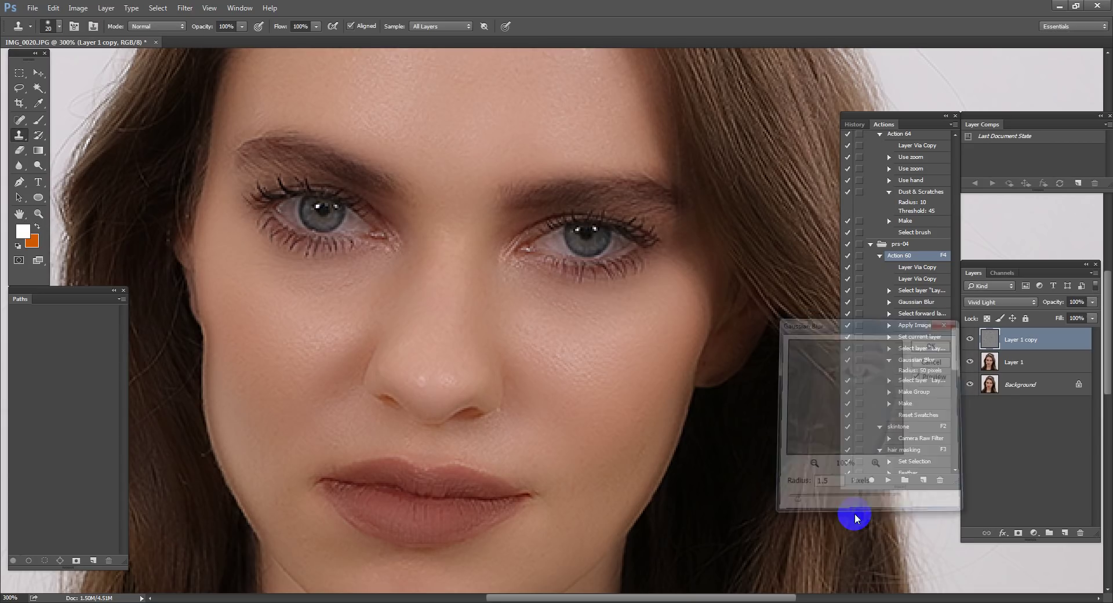
- Compare Layer 1 copy on and off, reset default colours, and add a black layer mask
click(970, 339)
click(970, 339)
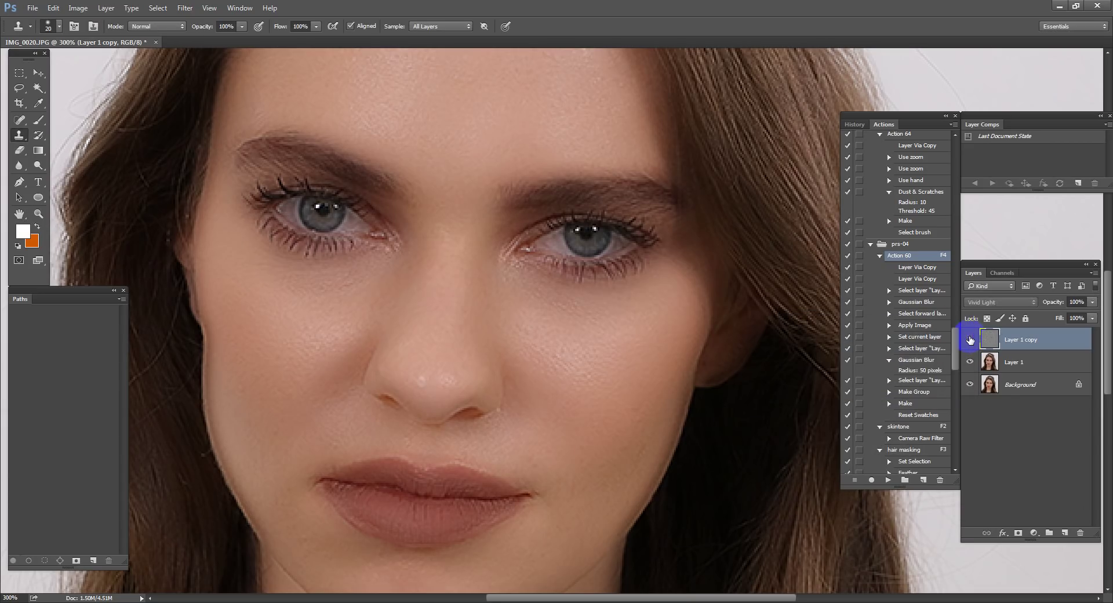
click(970, 339)
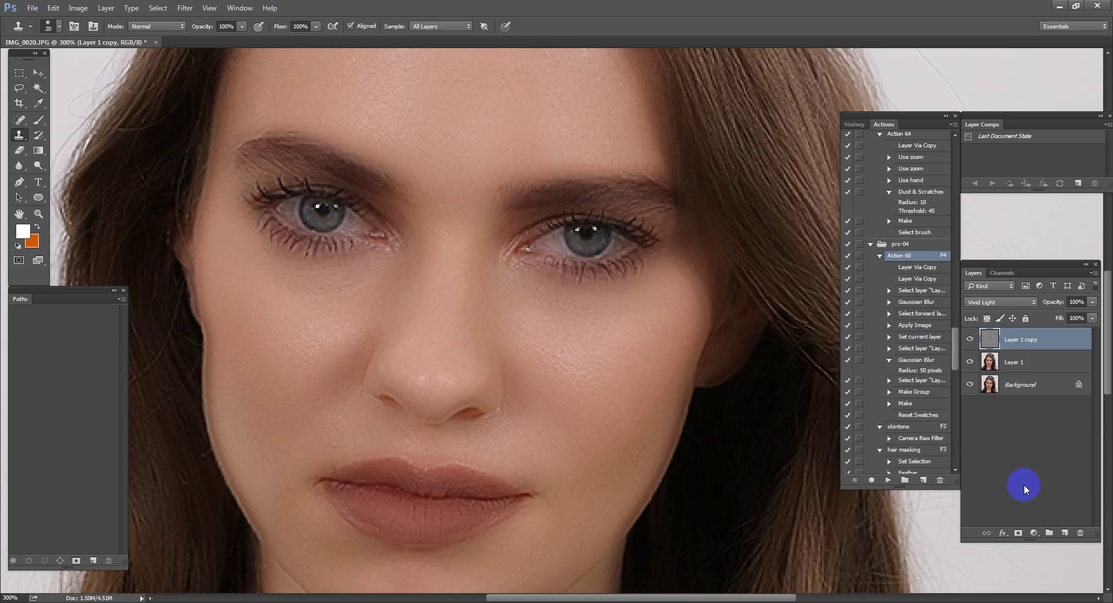
key(d)
click(1019, 533)
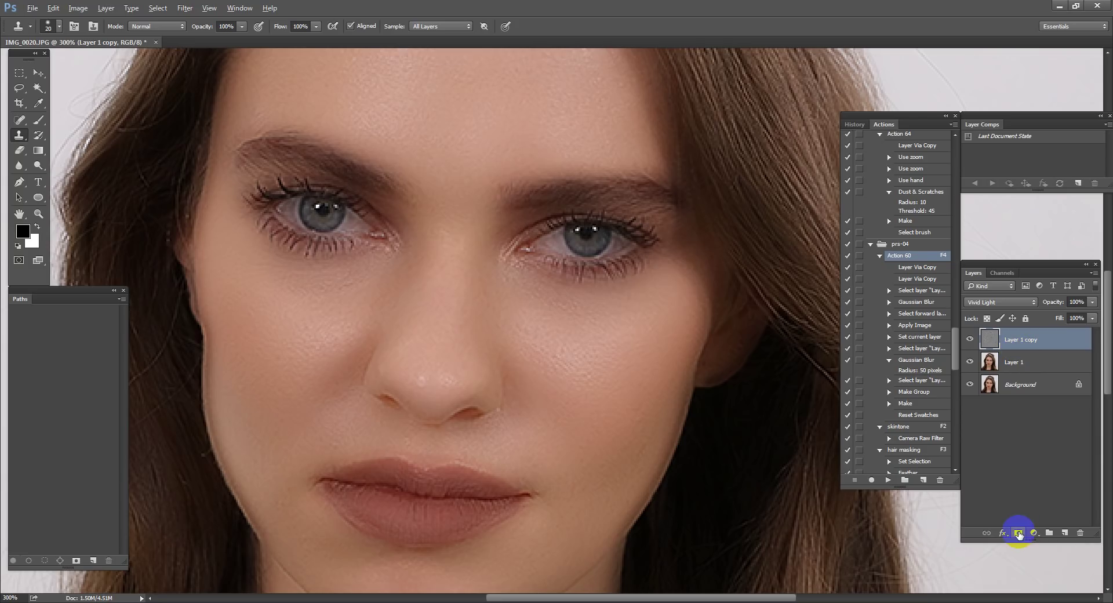
alt+click(1019, 533)
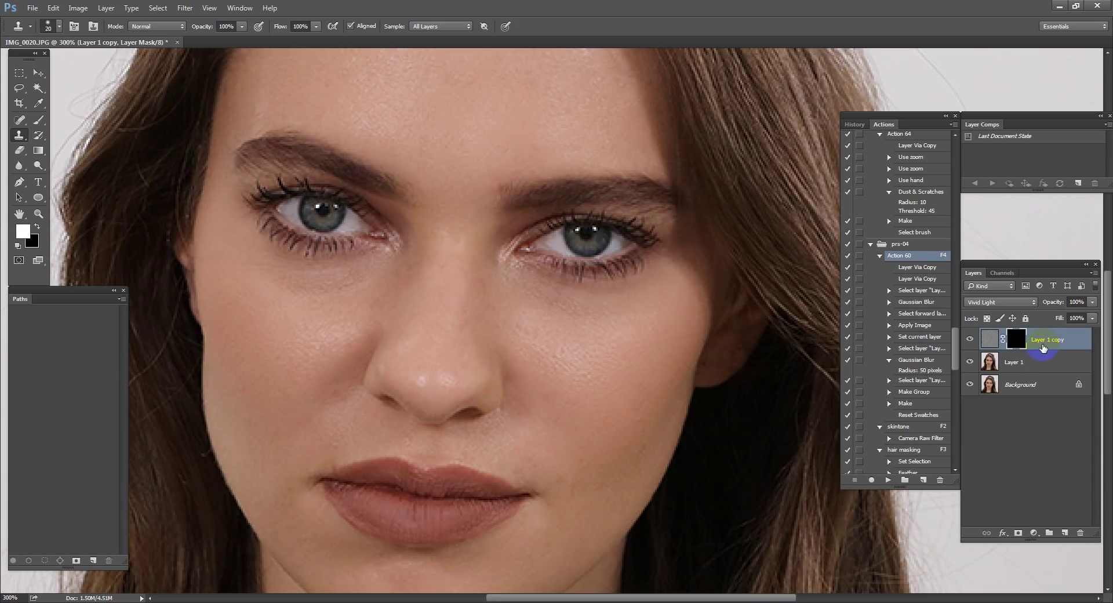
- Set up a smaller white Brush and target Layer 1 copy's black mask
key(b)
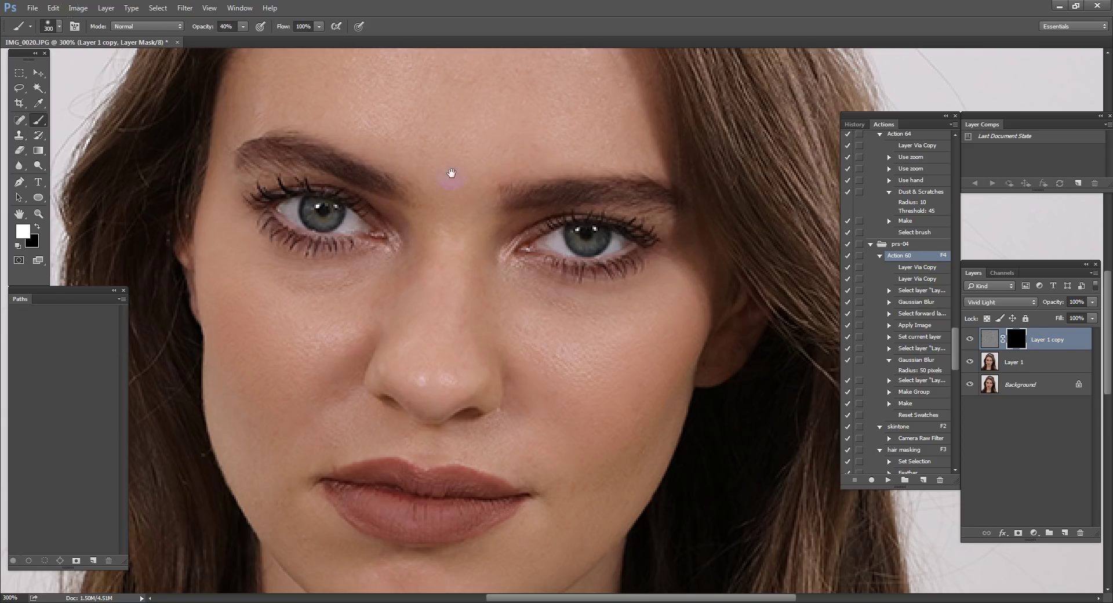
drag(449, 174, 466, 492)
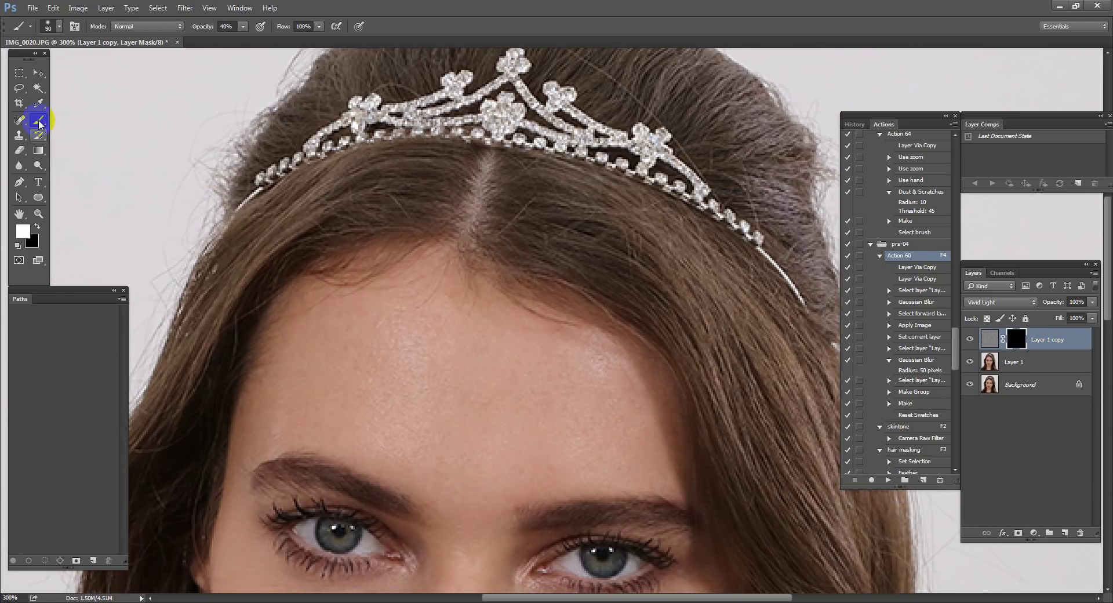
key(bracketleft)
key(bracketleft)
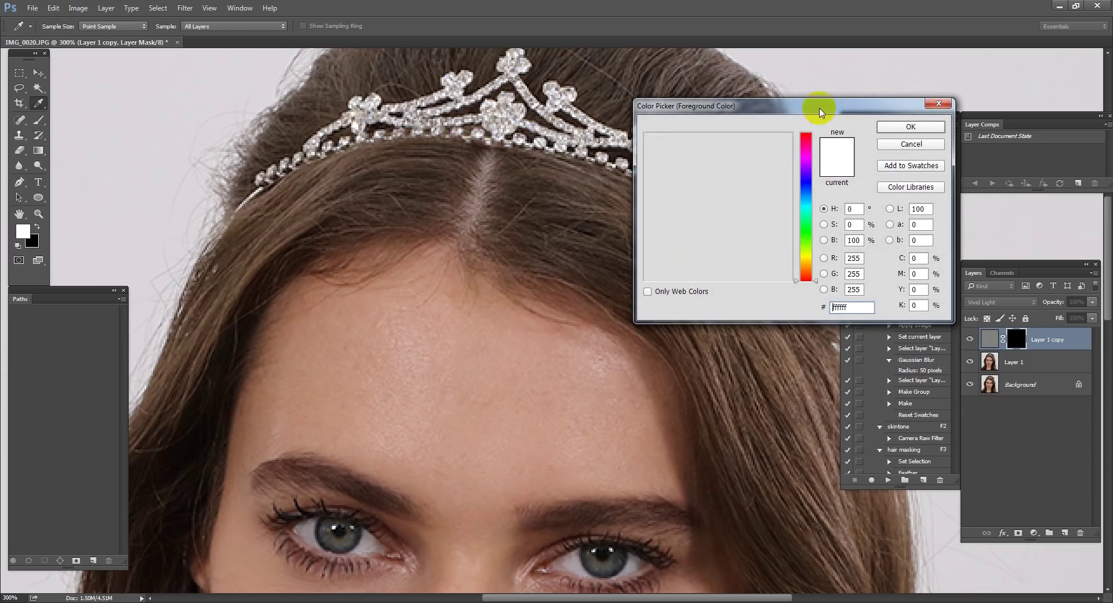
click(910, 127)
text(b100)
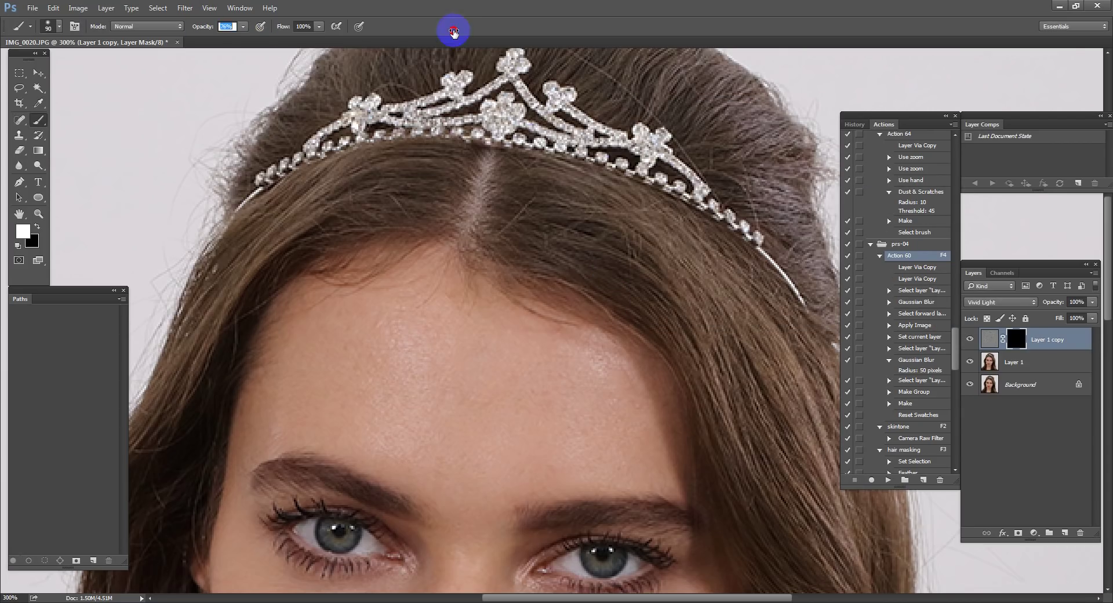
key(Return)
click(232, 26)
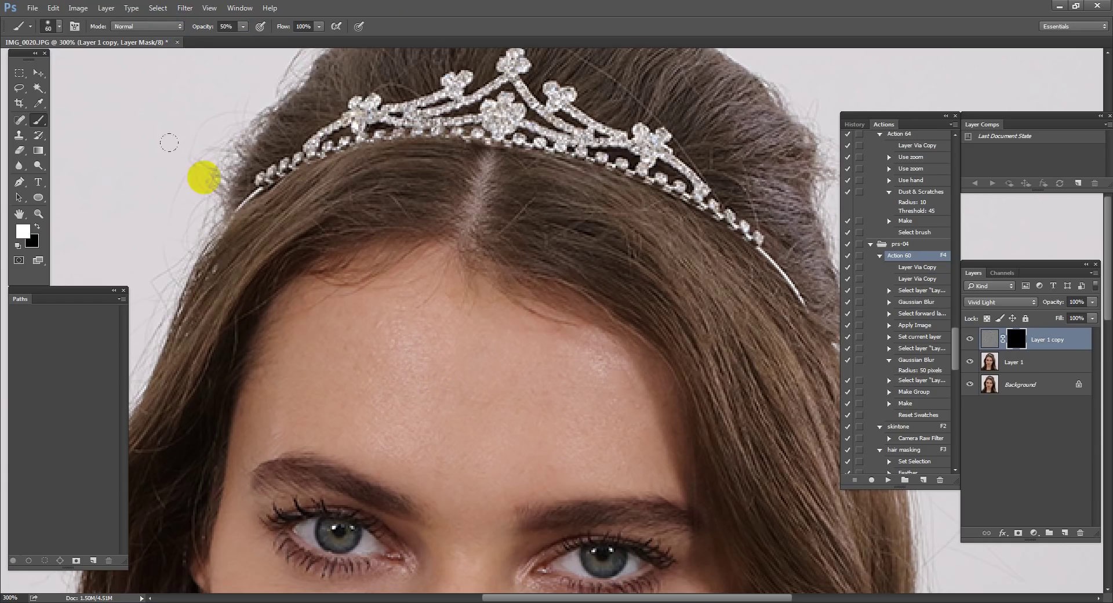
click(1016, 344)
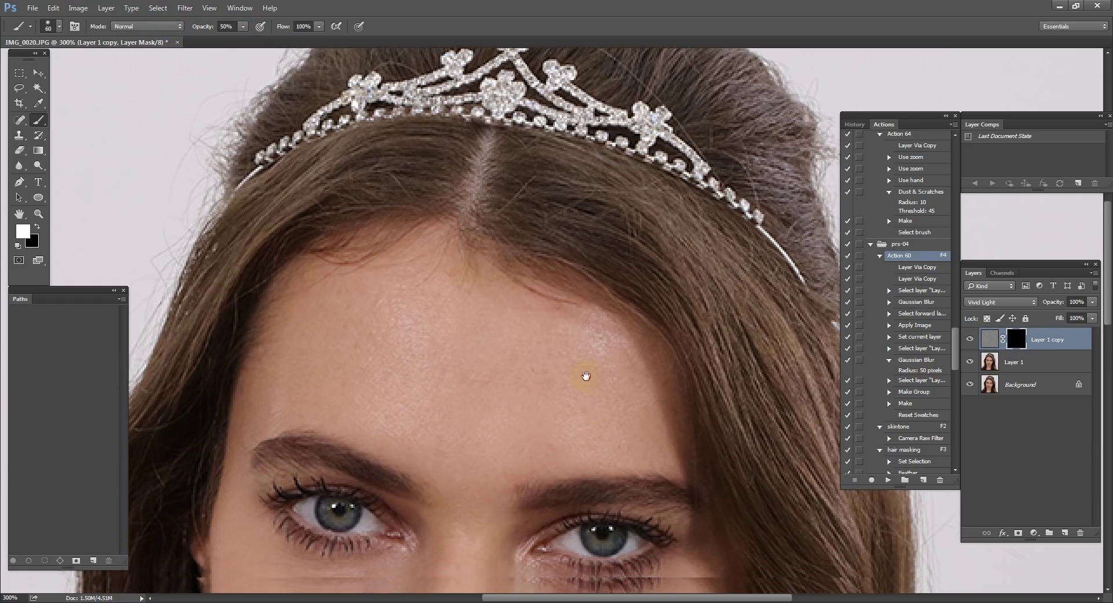
- Zoom in on the eyes and begin revealing smoothing beneath them
scroll(574, 365, down, 2)
key(bracketleft)
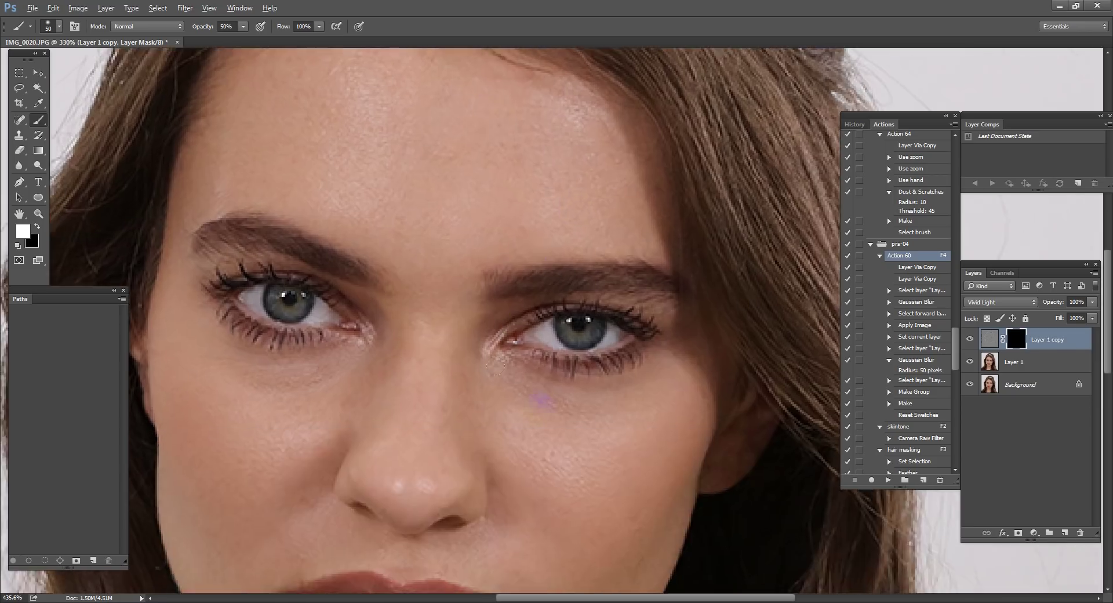
drag(540, 439, 514, 315)
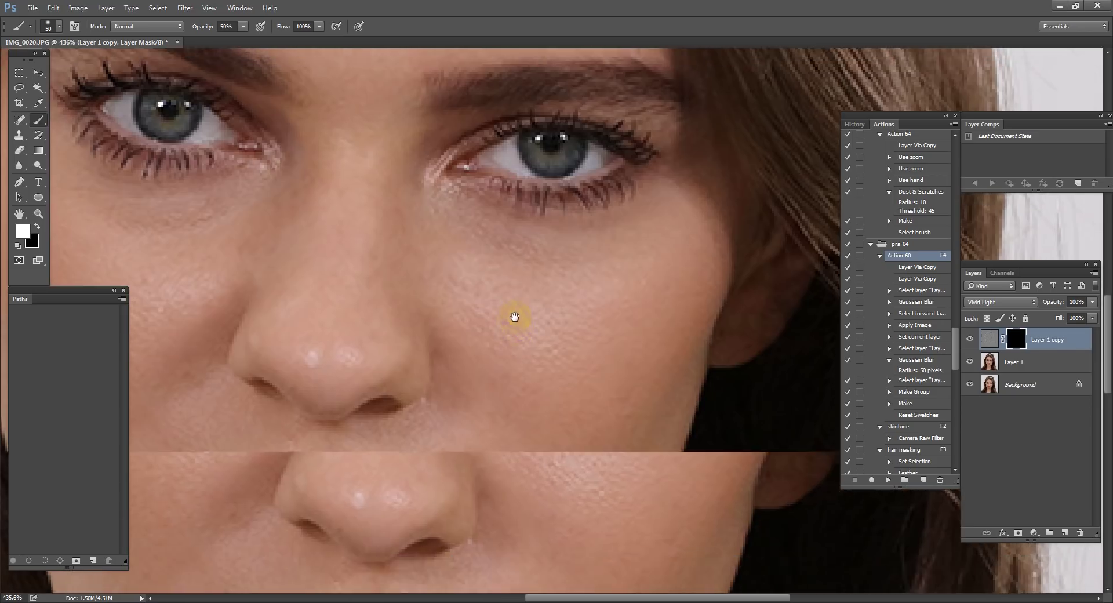
drag(265, 238, 516, 256)
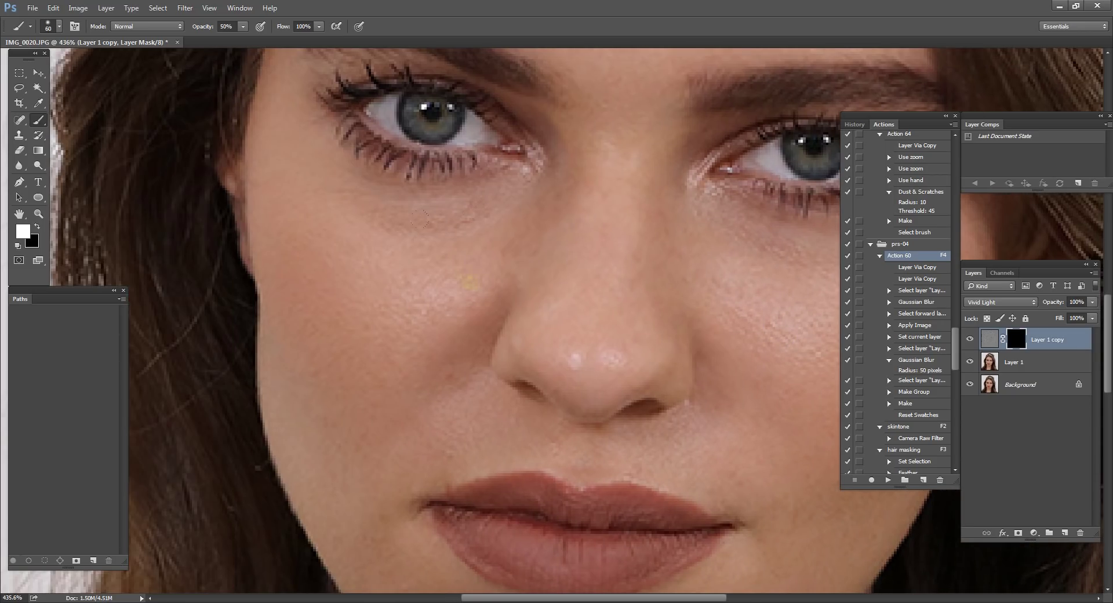
scroll(538, 224, up, 1)
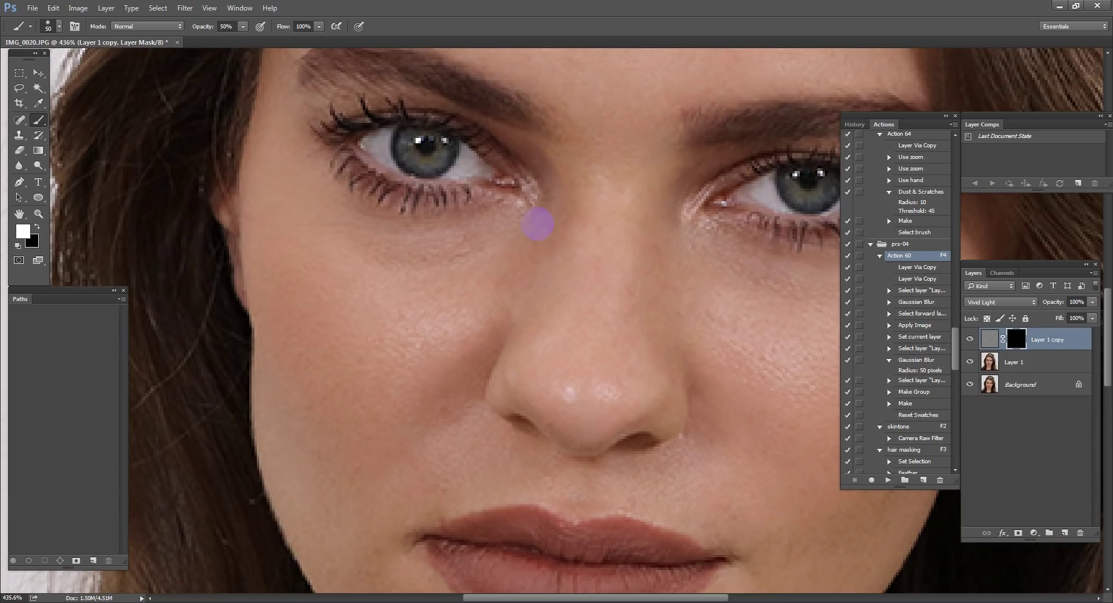
scroll(533, 269, down, 2)
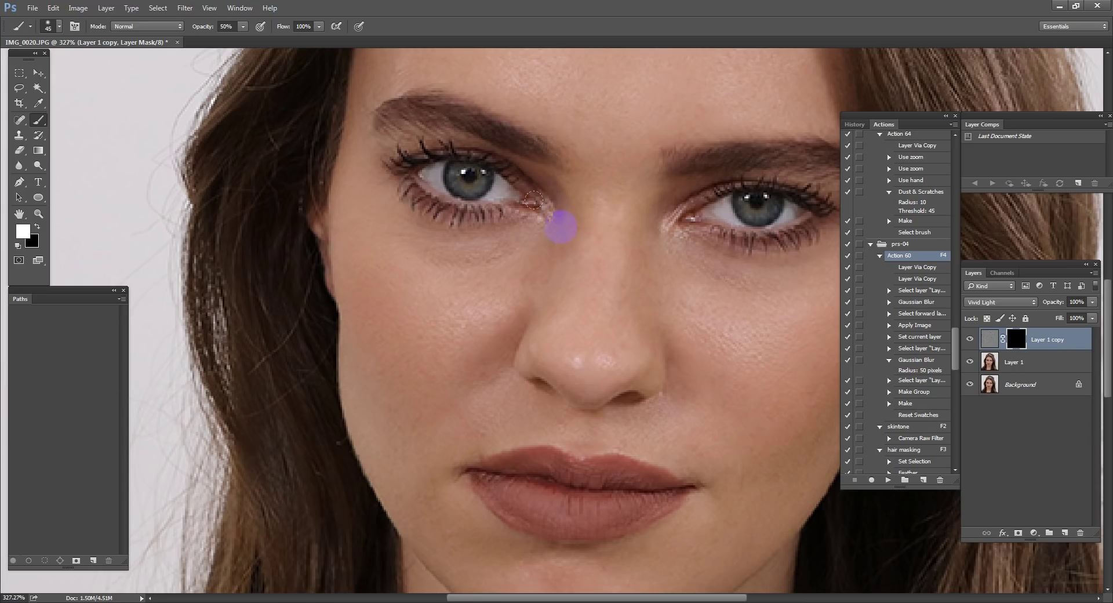
scroll(544, 188, right, 3)
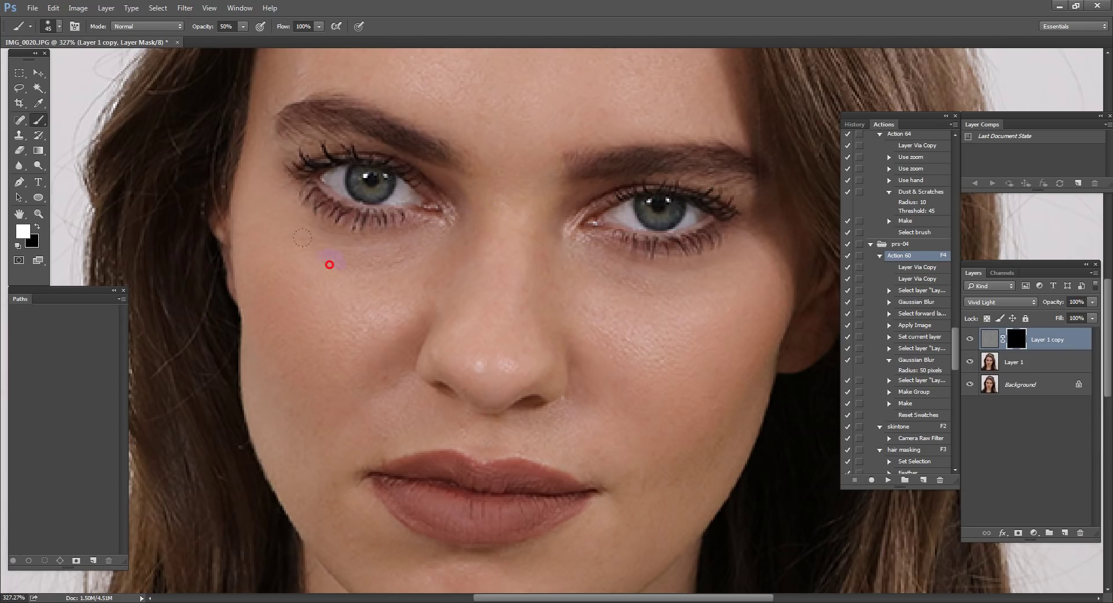
- Paint smoothing onto the forehead and cheek toward the jaw with a 70 px brush
key(space)
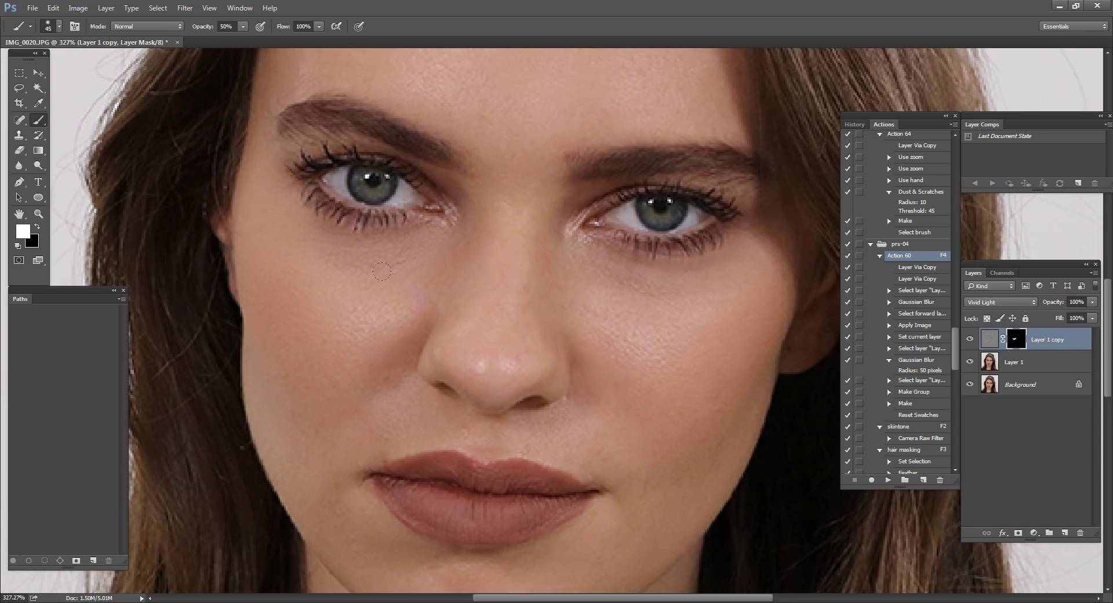
drag(465, 341, 465, 344)
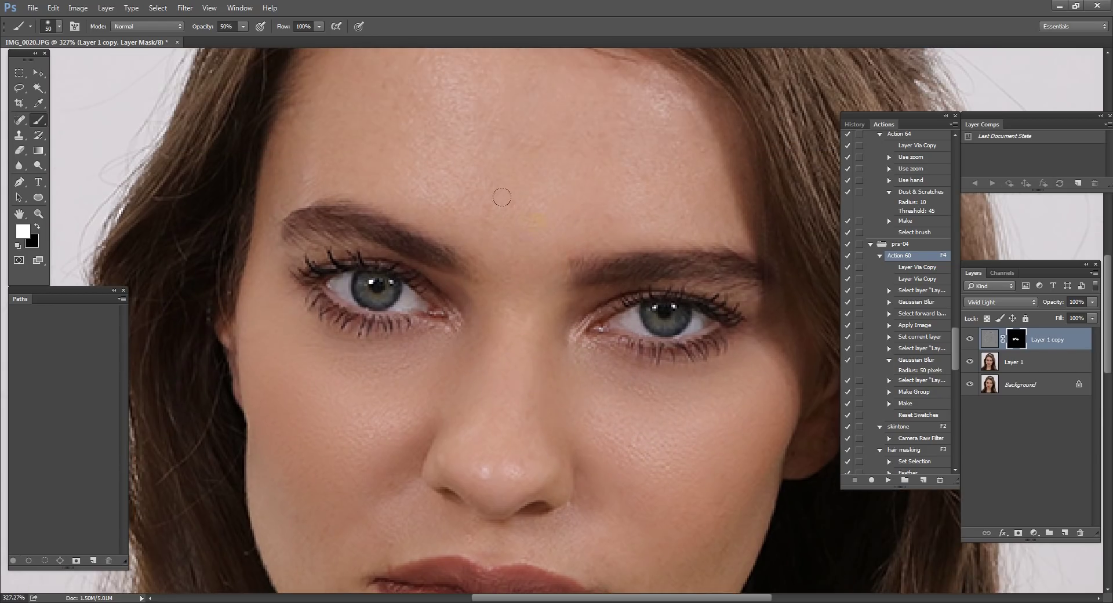
drag(563, 270, 554, 445)
key(bracketright)
key(bracketright)
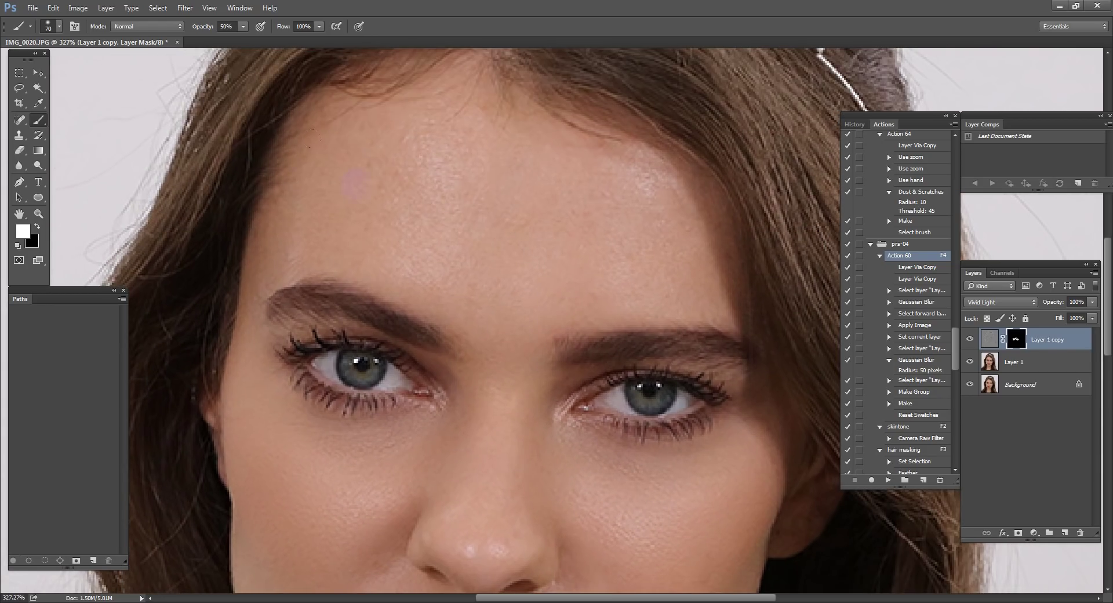
scroll(620, 195, down, 5)
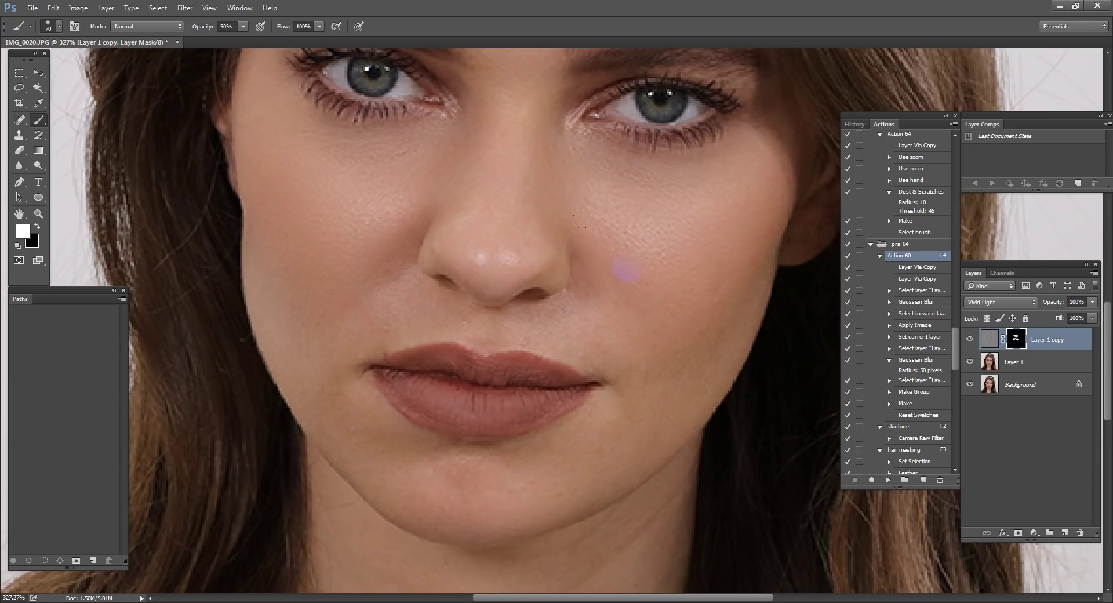
drag(684, 322, 675, 368)
scroll(473, 296, up, 2)
scroll(476, 79, down, 2)
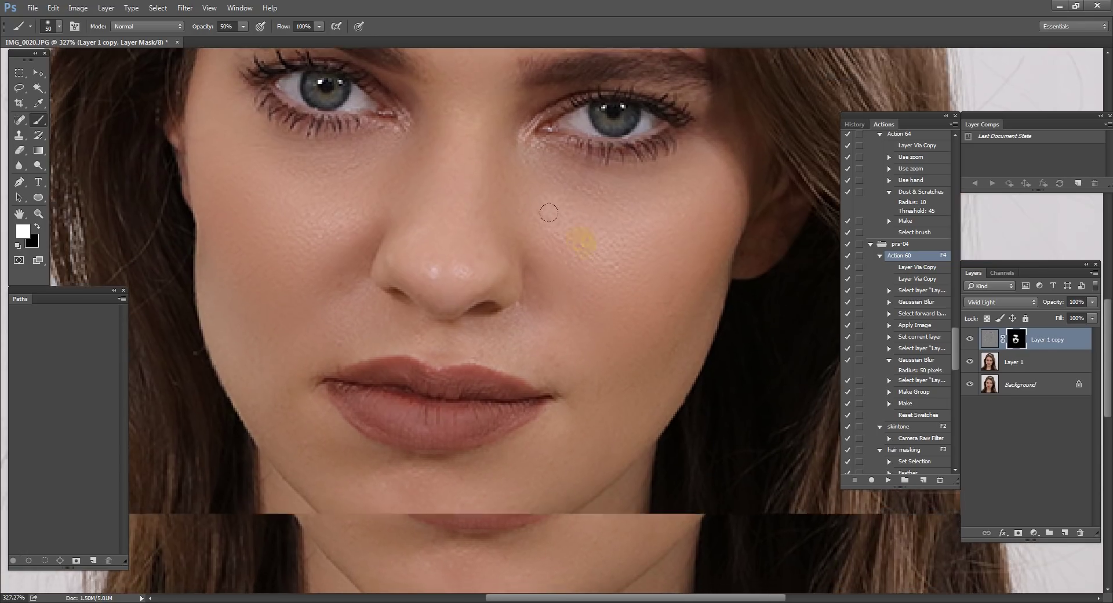
scroll(510, 348, down, 1)
scroll(529, 392, down, 4)
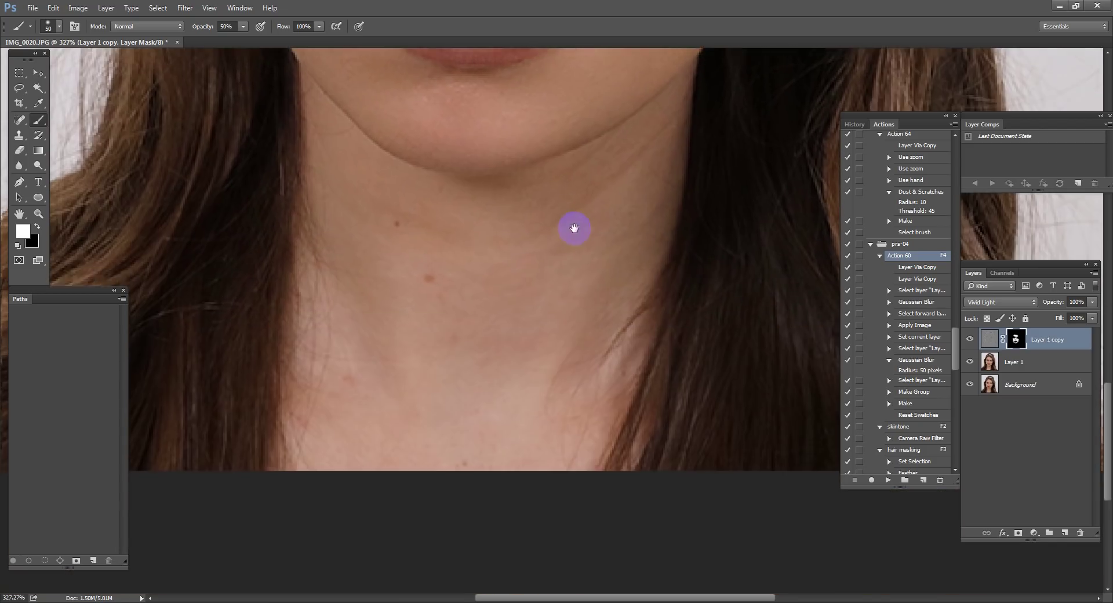
- Resize the brush to 60 for the neck and continue across the upper face
key(bracketright)
drag(514, 236, 415, 442)
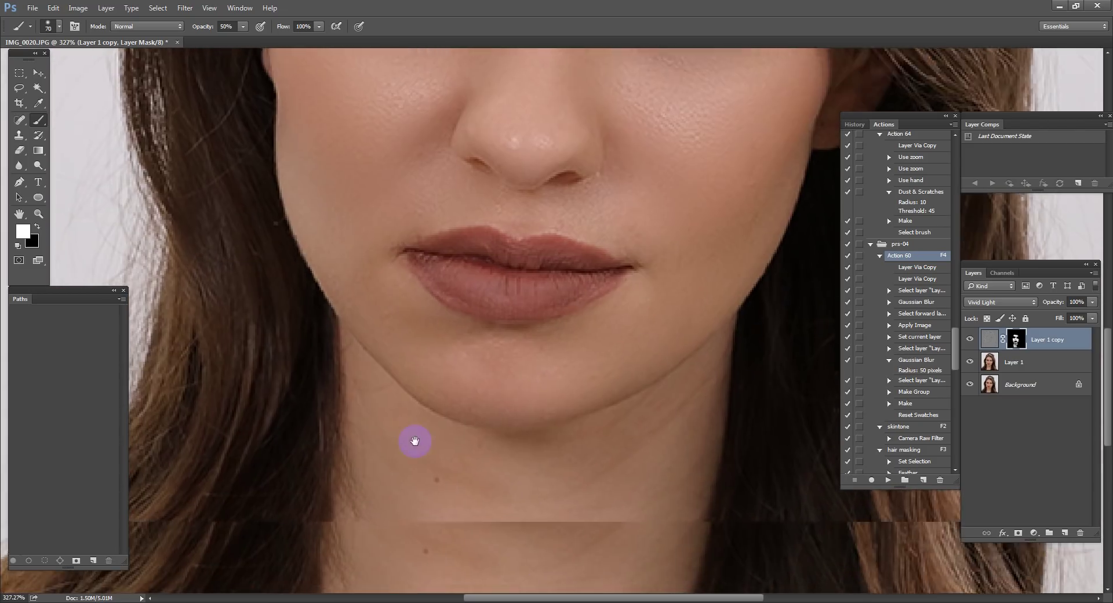
drag(499, 244, 497, 567)
drag(449, 174, 450, 295)
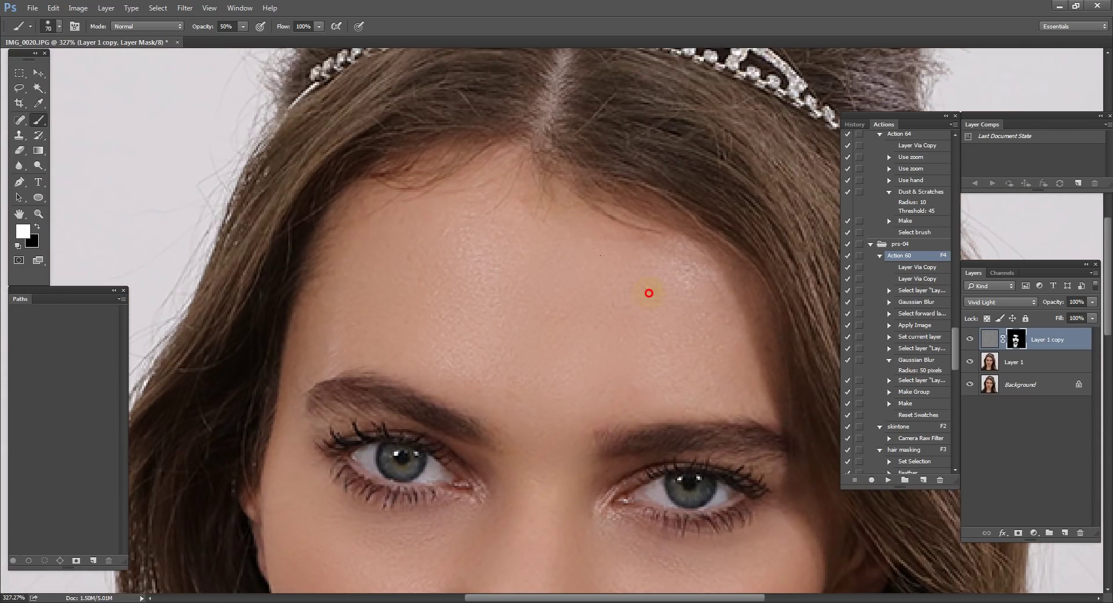
scroll(649, 293, down, 5)
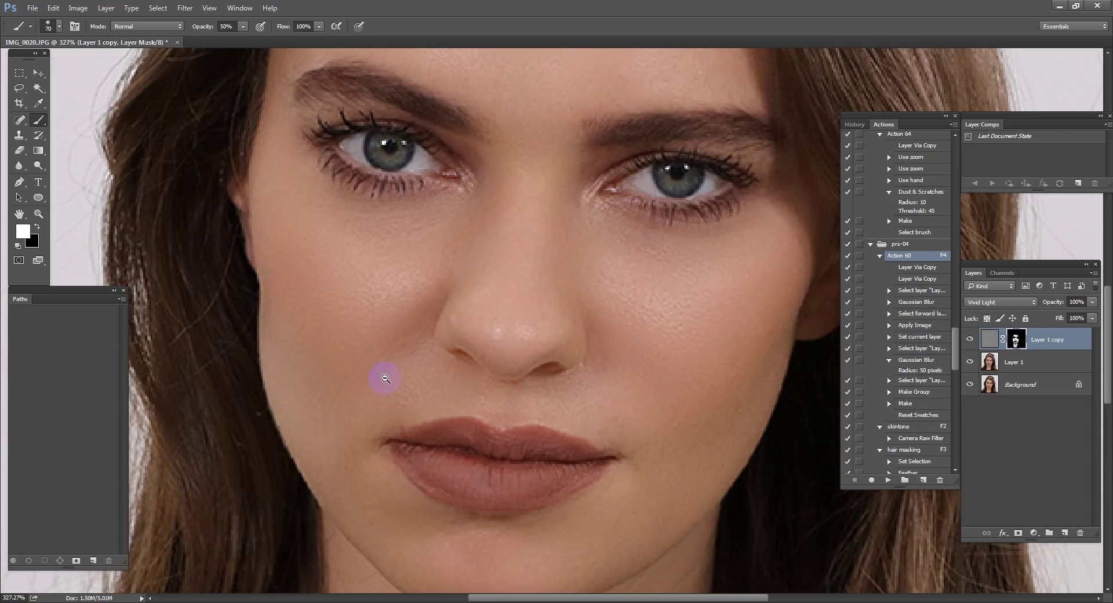
scroll(386, 378, down, 4)
scroll(512, 306, up, 2)
scroll(567, 402, up, 1)
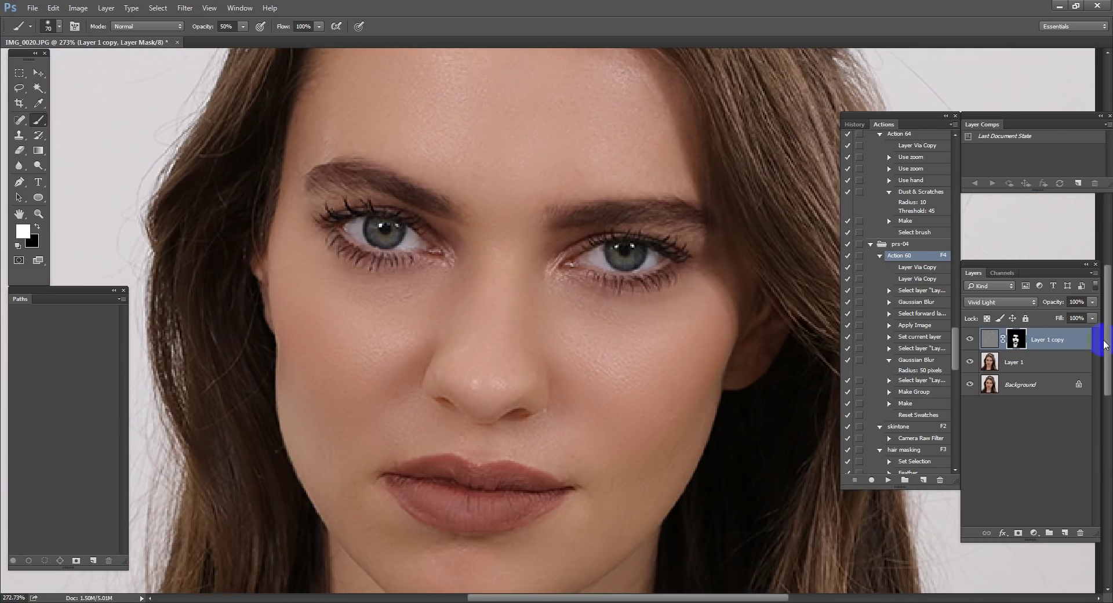
alt+click(970, 386)
alt+click(969, 385)
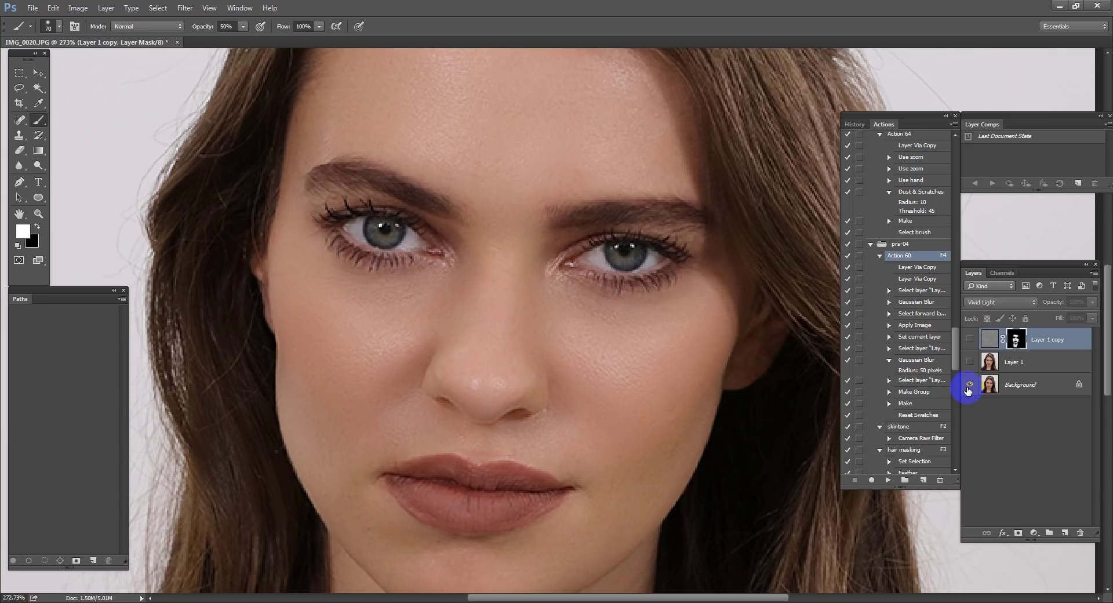
scroll(591, 442, up, 2)
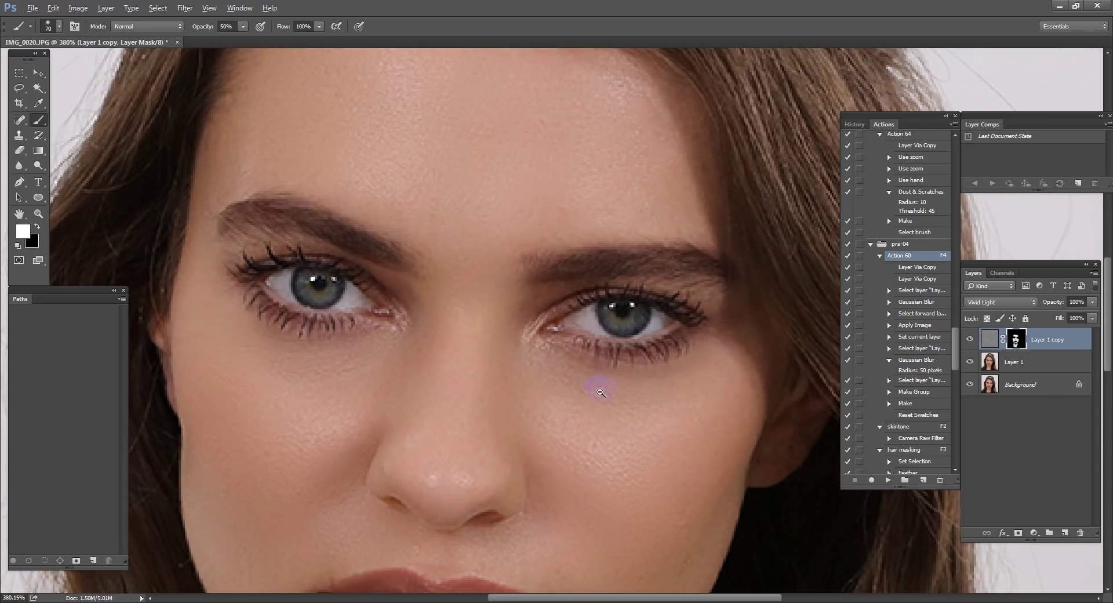
scroll(589, 313, up, 1)
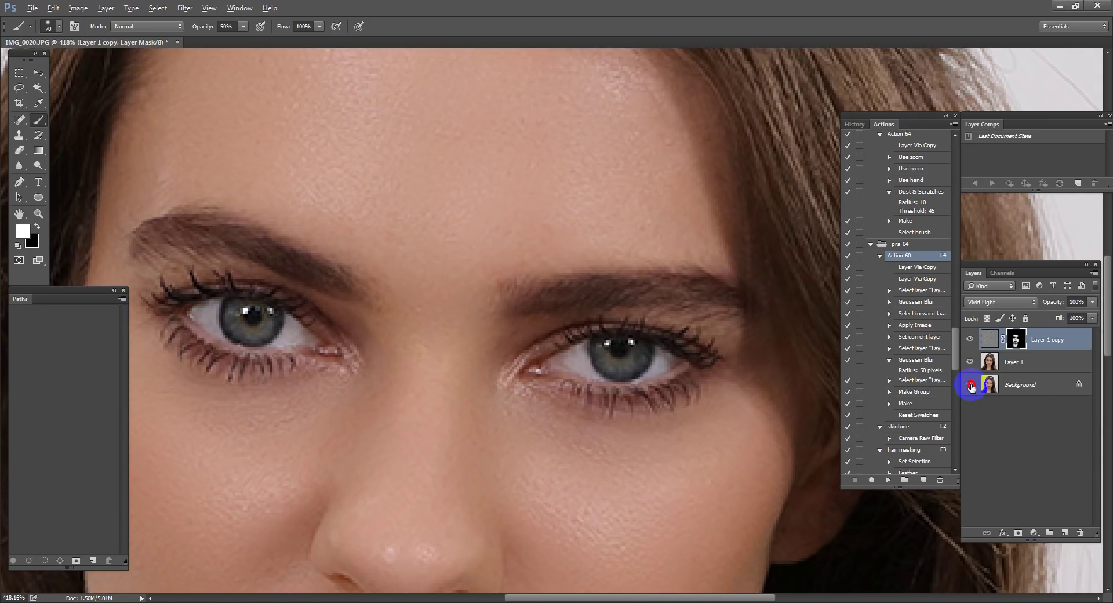
alt+click(970, 386)
alt+click(970, 385)
scroll(812, 365, down, 3)
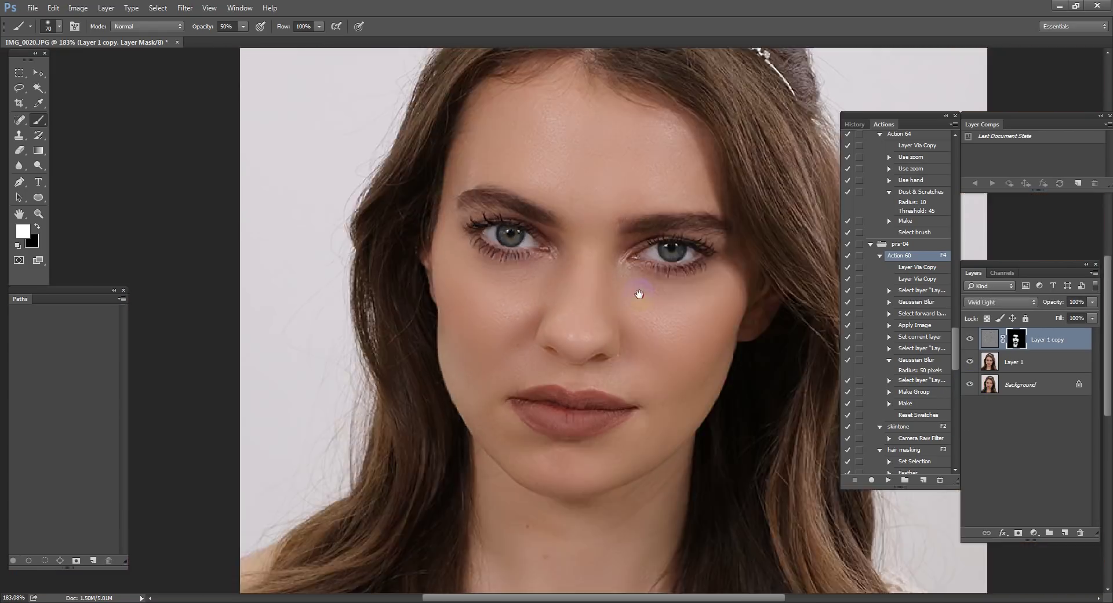
scroll(640, 293, down, 3)
drag(751, 281, 666, 289)
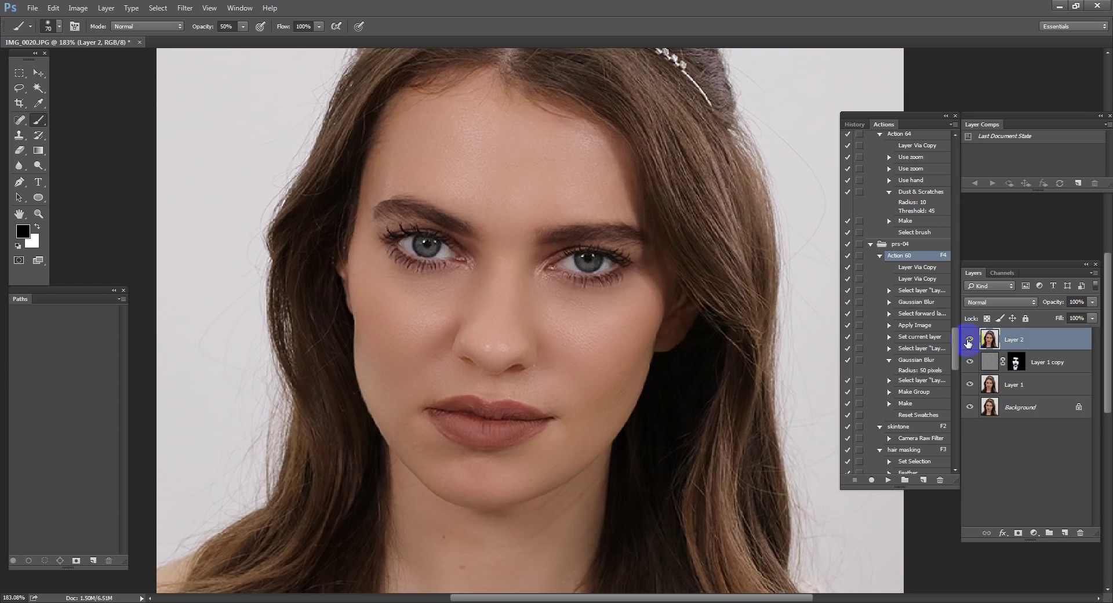
- Confirm the name of the merged Layer 2 and open the Filter menu
double_click(1014, 341)
click(656, 390)
scroll(635, 392, up, 3)
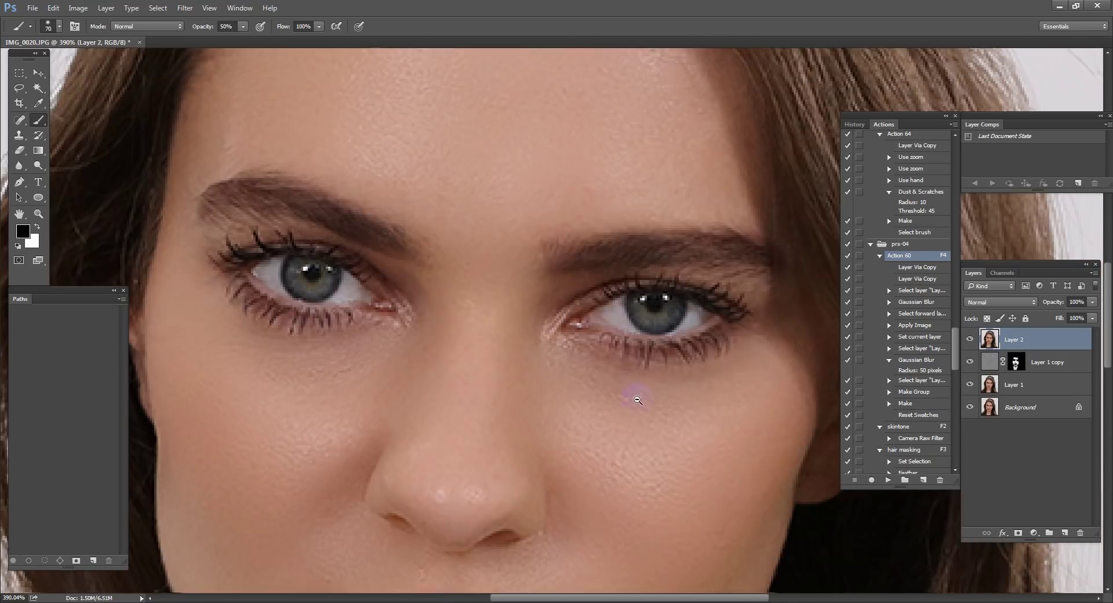
scroll(635, 392, down, 1)
click(185, 8)
- Open the Camera Raw Filter on Layer 2 and zoom the preview onto the face
click(216, 75)
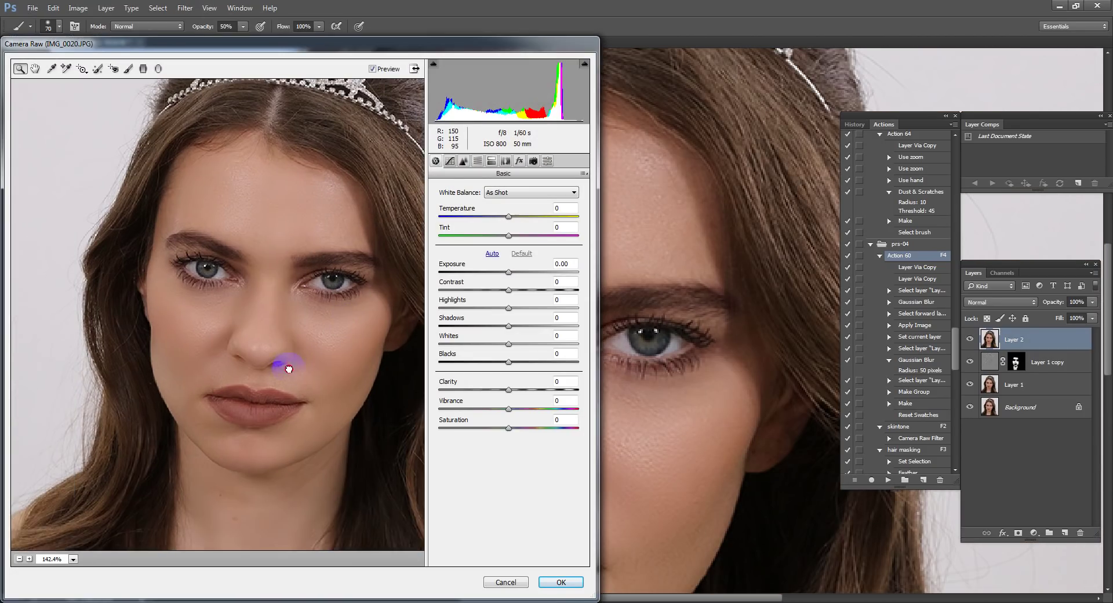
drag(286, 367, 273, 365)
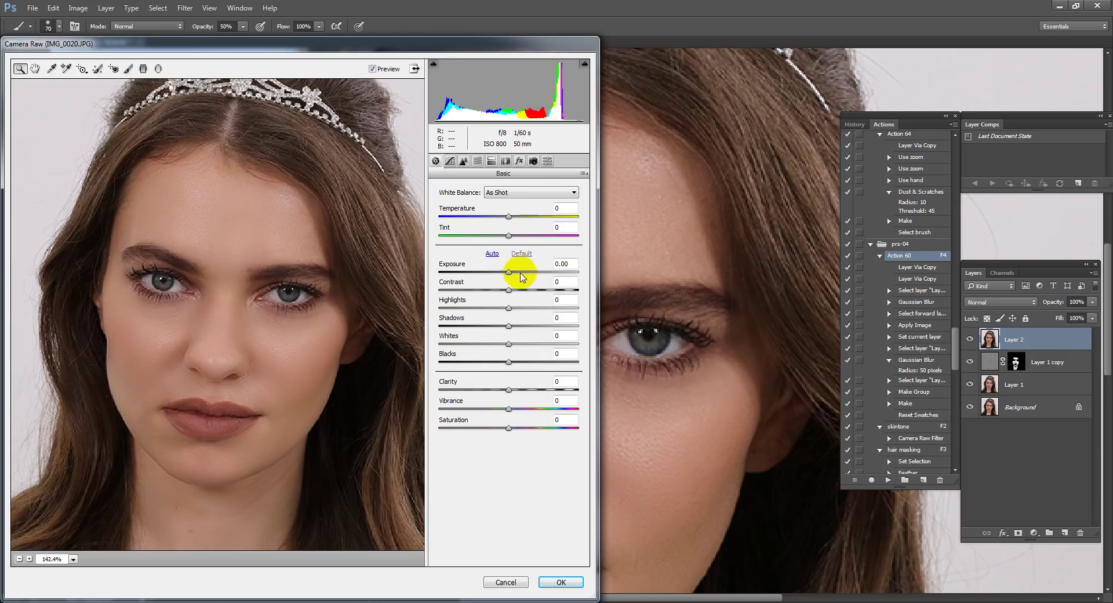
drag(92, 183, 319, 449)
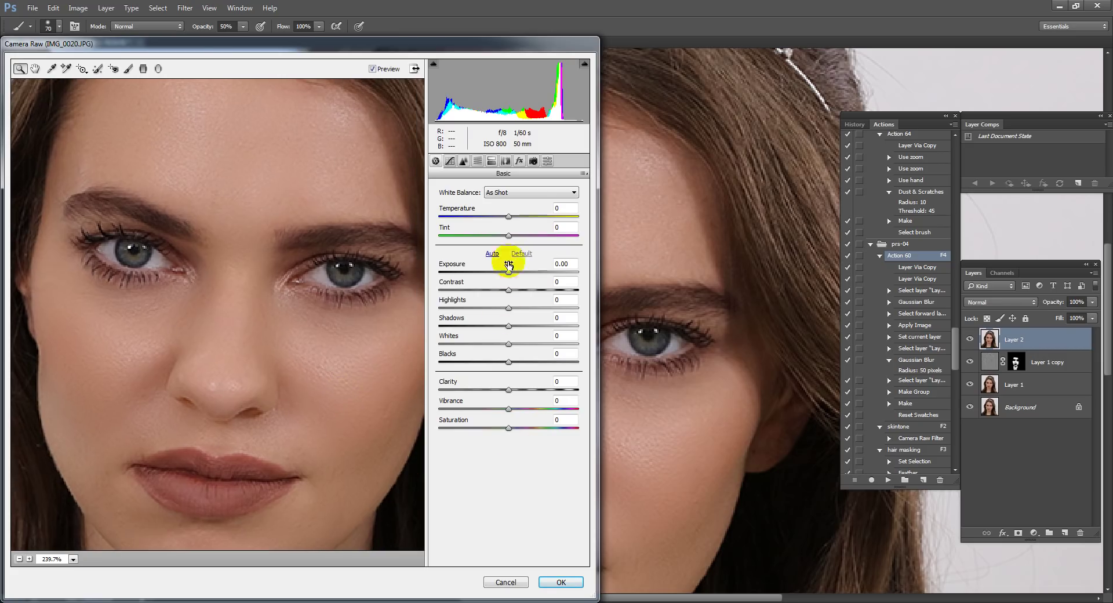
- In Basic, set Saturation -18, Vibrance +43 and Contrast +13
click(477, 161)
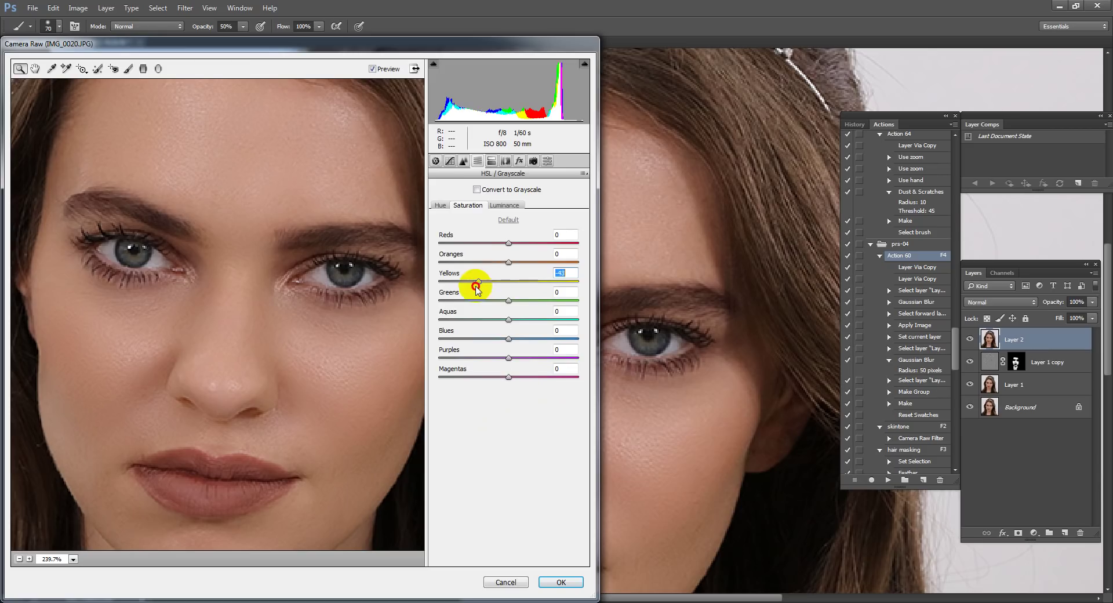
click(435, 160)
click(507, 428)
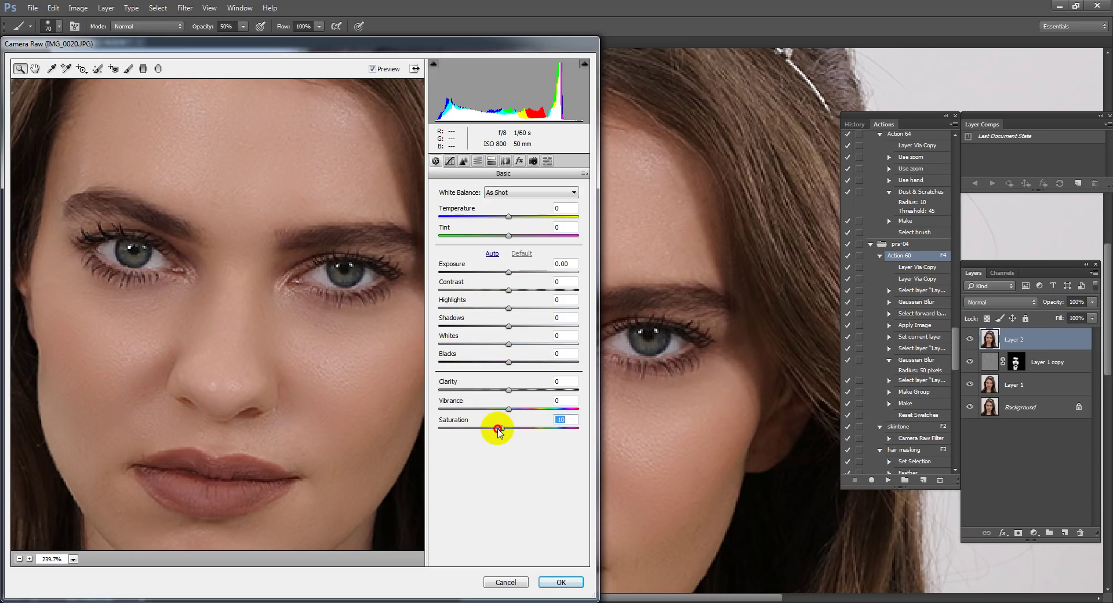
drag(497, 429, 538, 410)
mouse_move(508, 290)
mouse_down()
mouse_move(496, 295)
mouse_move(518, 291)
mouse_up()
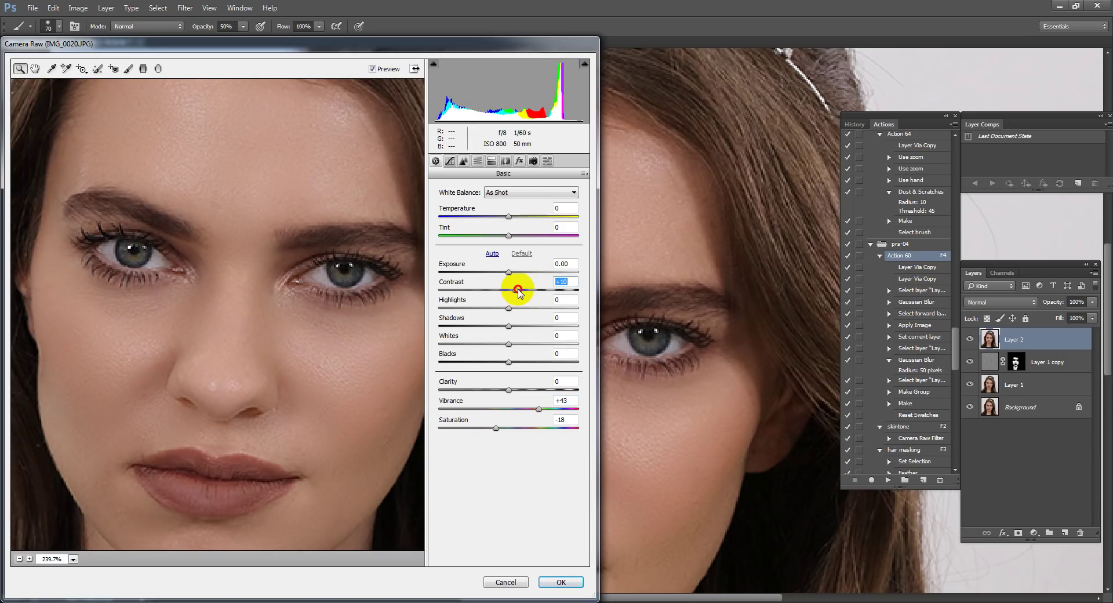
click(463, 161)
click(449, 161)
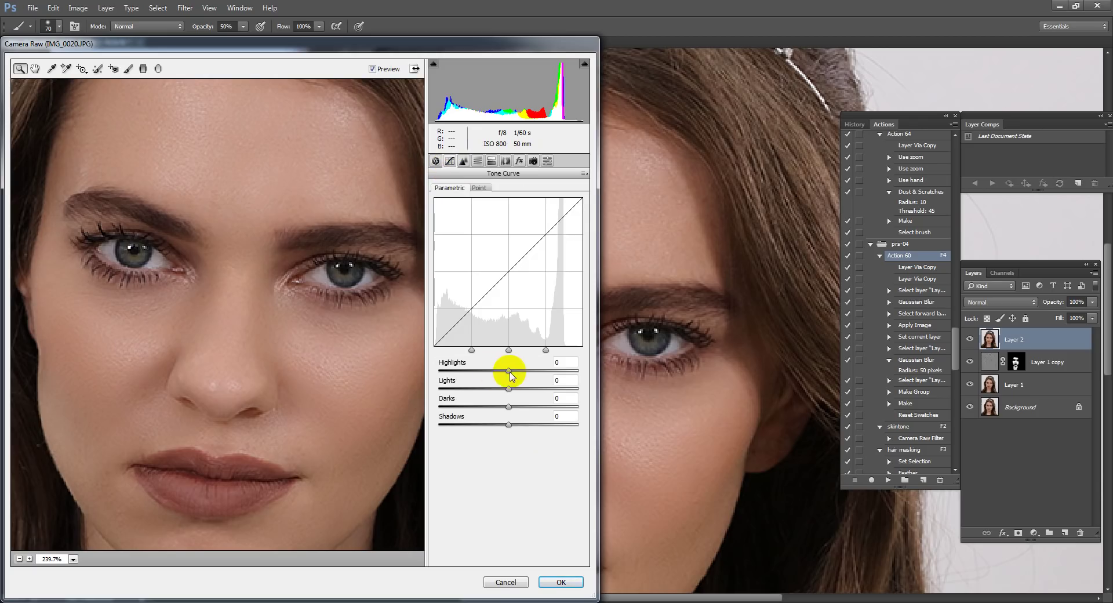
- Lift the tone-curve highlights, then set Contrast -6 and Saturation -43 in Basic
mouse_move(506, 371)
mouse_down()
mouse_move(537, 370)
mouse_move(515, 371)
mouse_move(534, 389)
mouse_move(508, 372)
mouse_move(526, 387)
mouse_up()
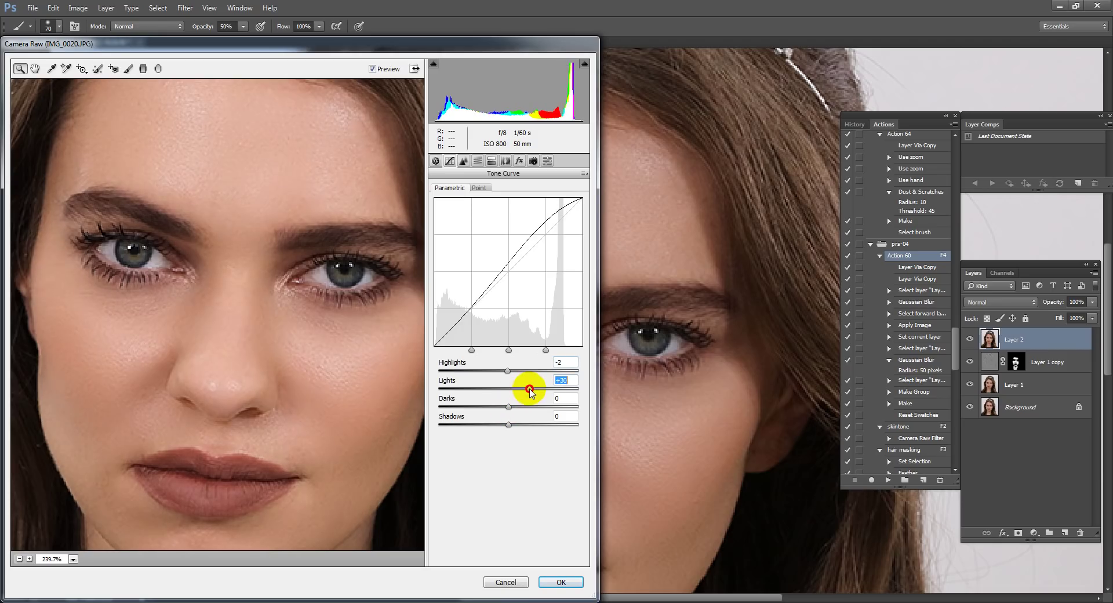
click(436, 160)
drag(520, 293, 505, 293)
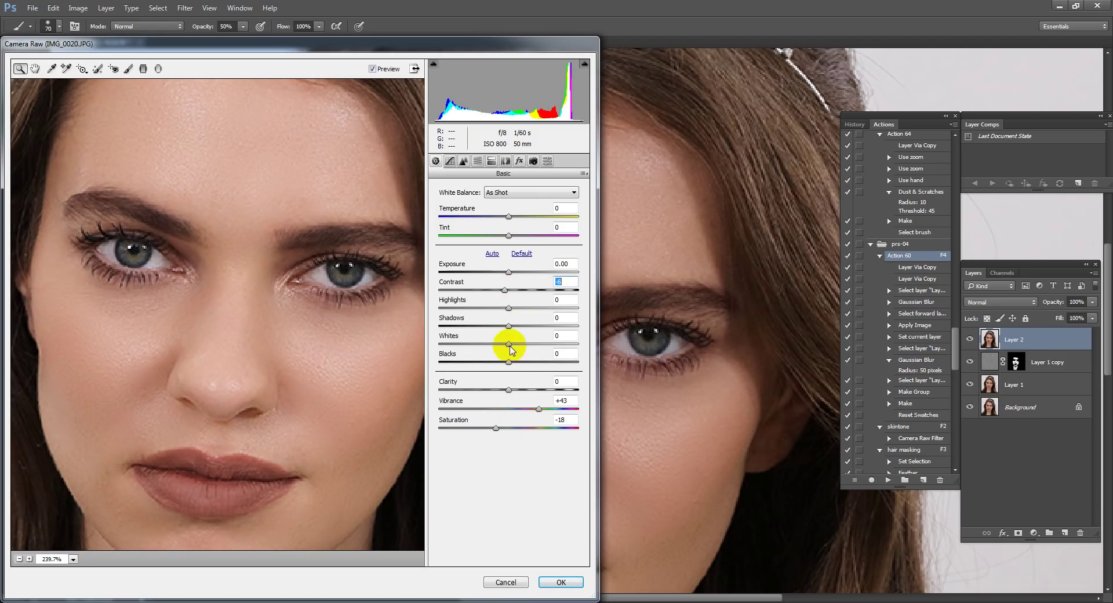
drag(497, 429, 479, 428)
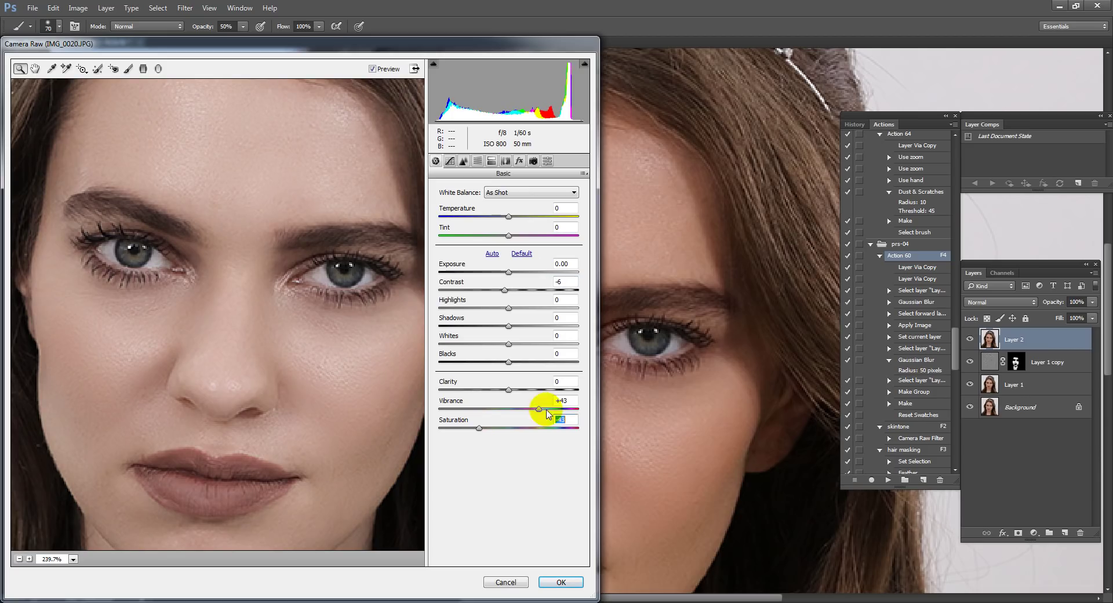
- Raise Vibrance to +92 and Whites to +26, cut Saturation to -48, add slight Clarity
drag(540, 409, 574, 409)
drag(478, 428, 482, 428)
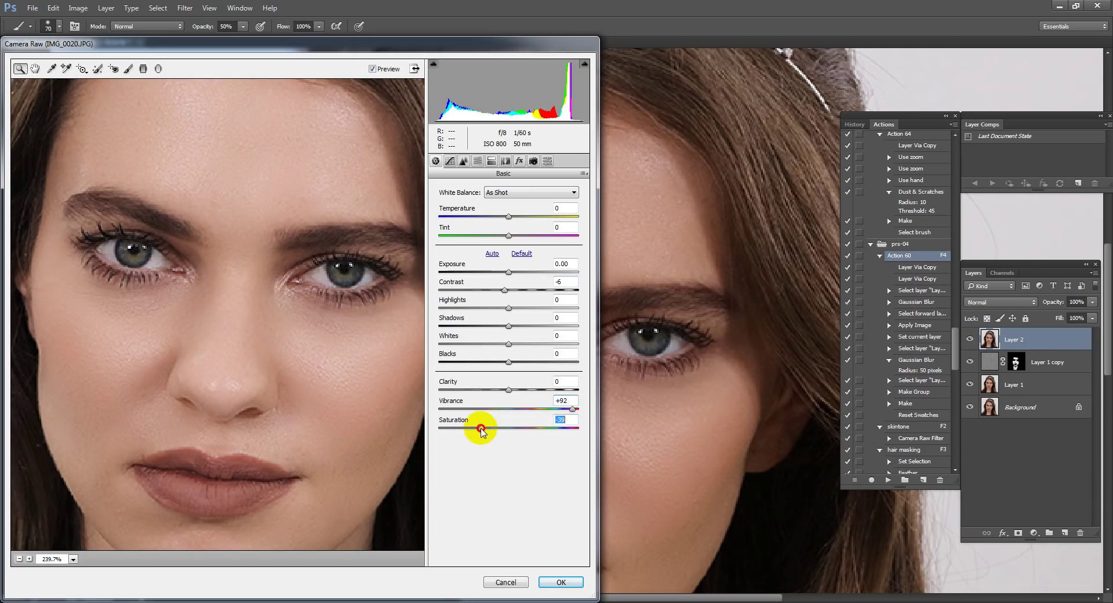
drag(524, 347, 529, 345)
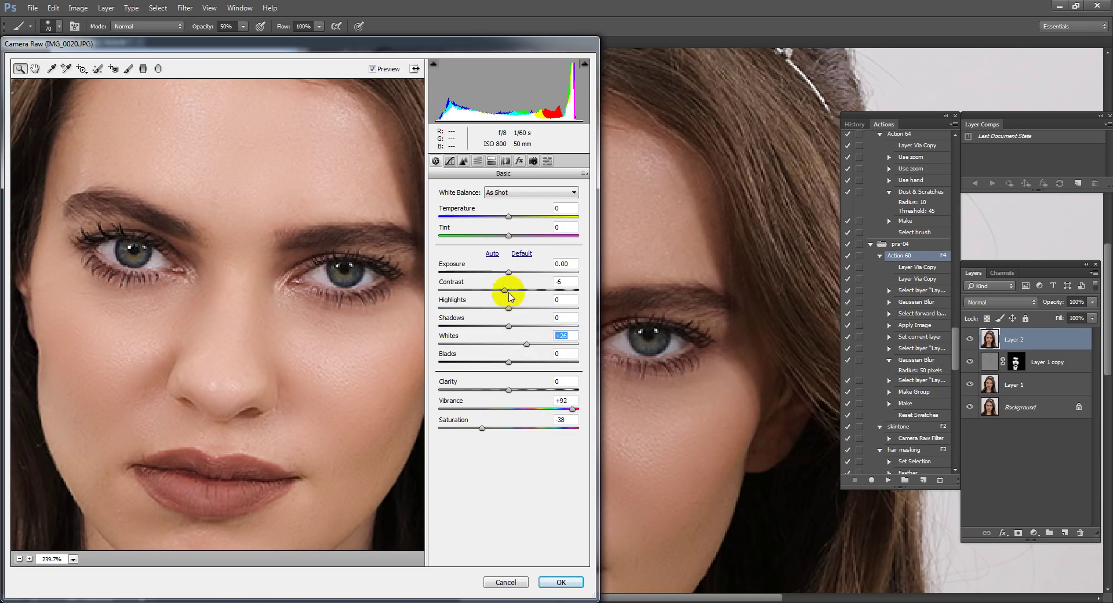
drag(482, 427, 476, 428)
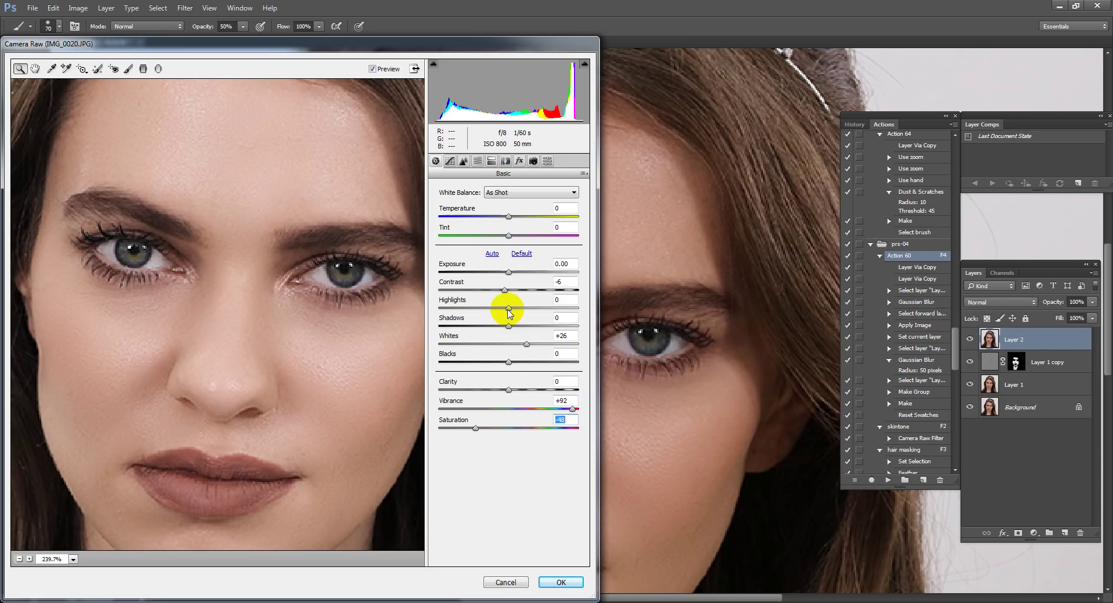
drag(509, 390, 514, 390)
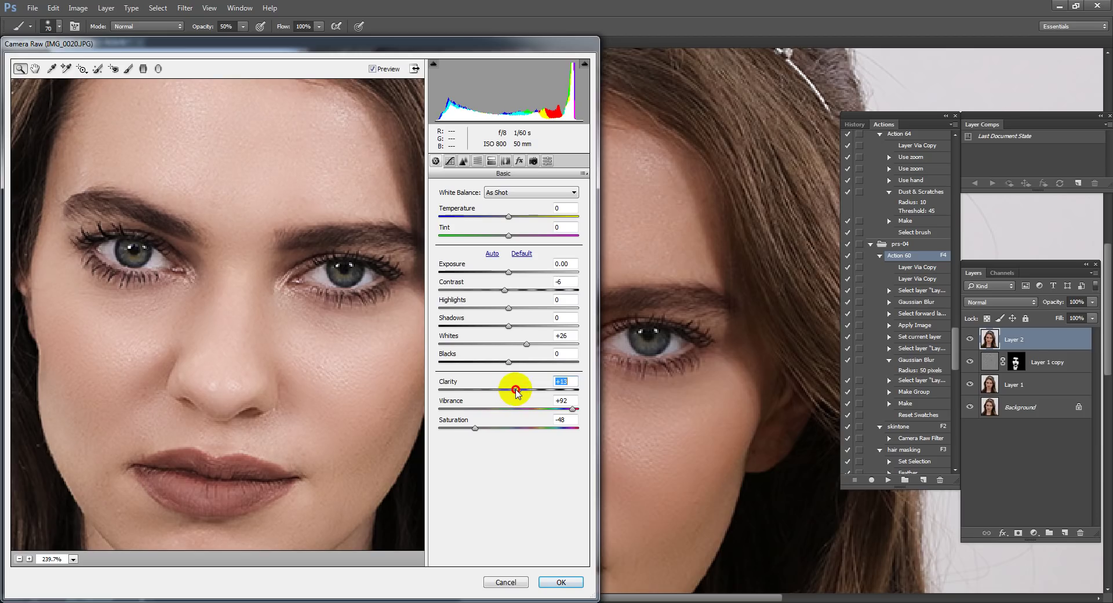
- Set Luminance 27, Luminance Detail 10, sharpening Amount 41 and Radius 1.3, and apply the filter
click(463, 161)
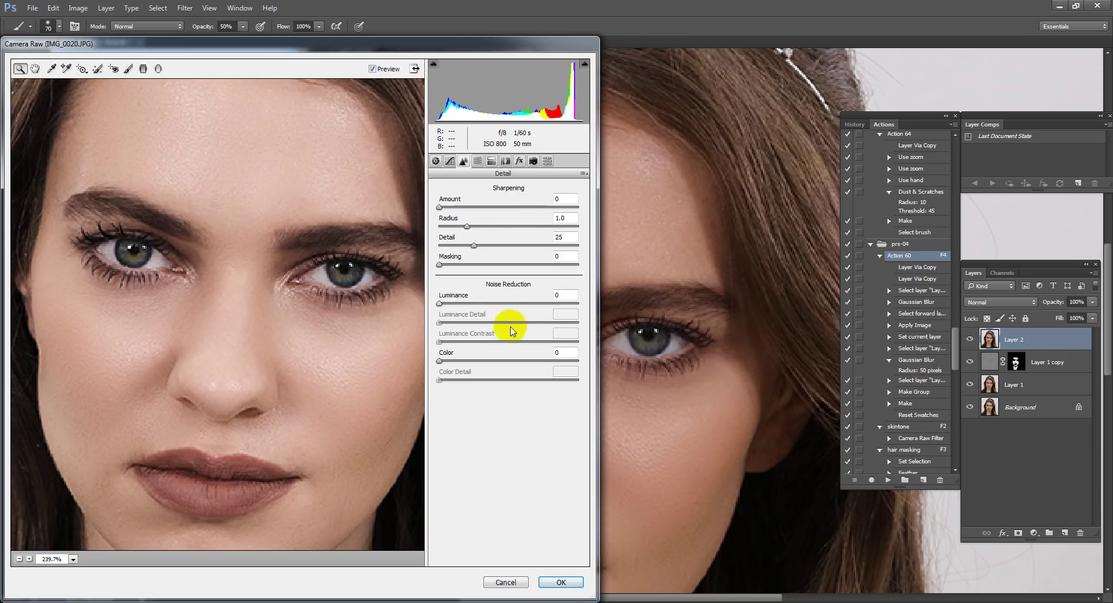
click(477, 303)
click(453, 322)
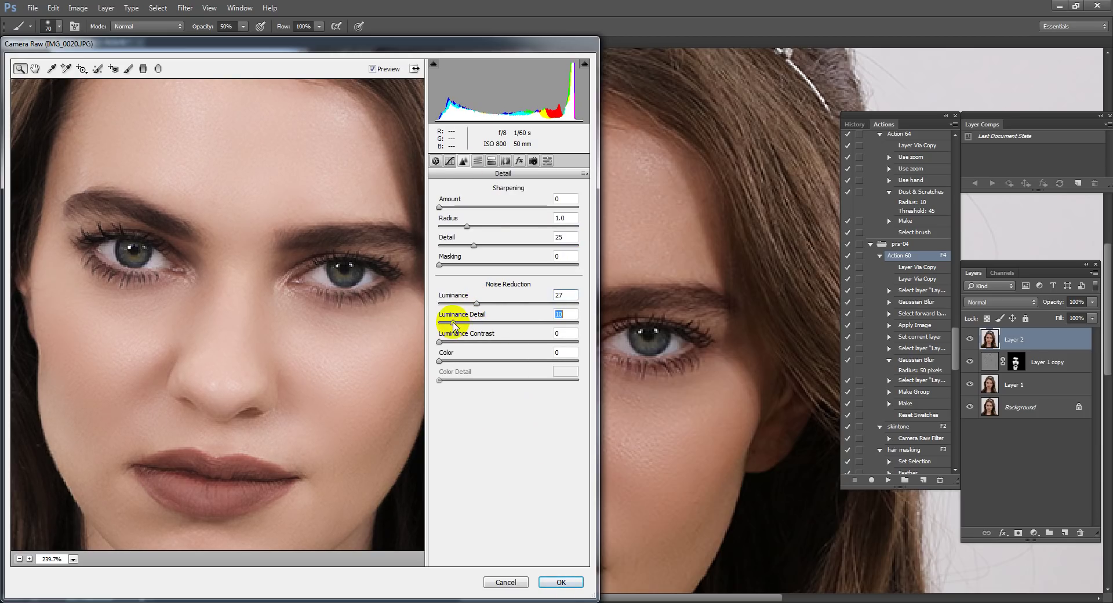
mouse_move(472, 208)
mouse_down()
mouse_move(539, 229)
mouse_move(485, 229)
mouse_up()
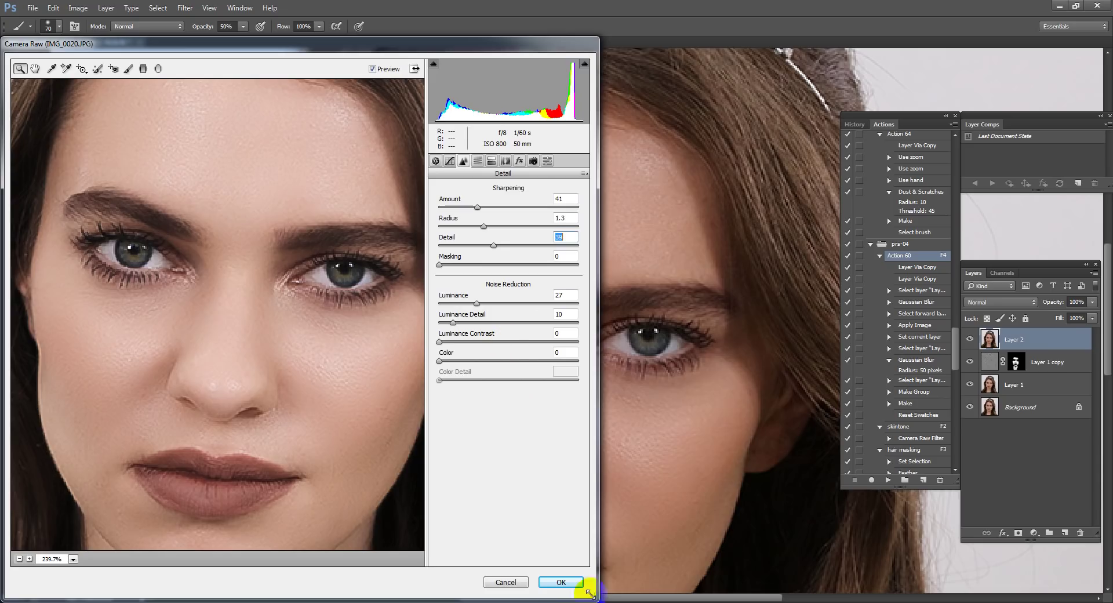
click(561, 582)
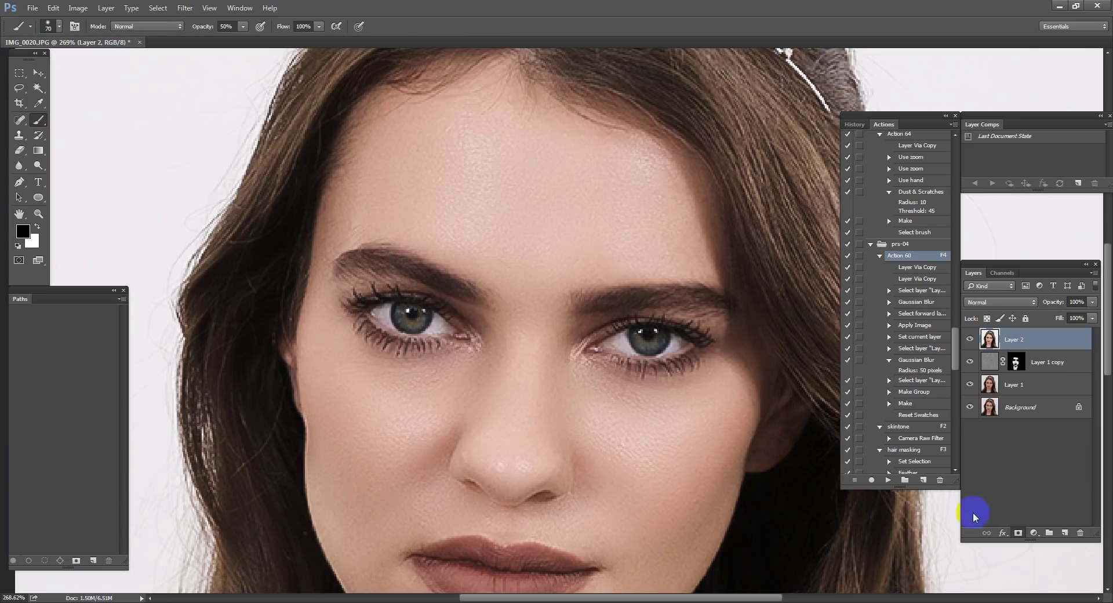
- Give Layer 2 a black mask and set a white, 100-px brush at 40% opacity
alt+click(1019, 533)
key(x)
key(bracketright)
key(bracketright)
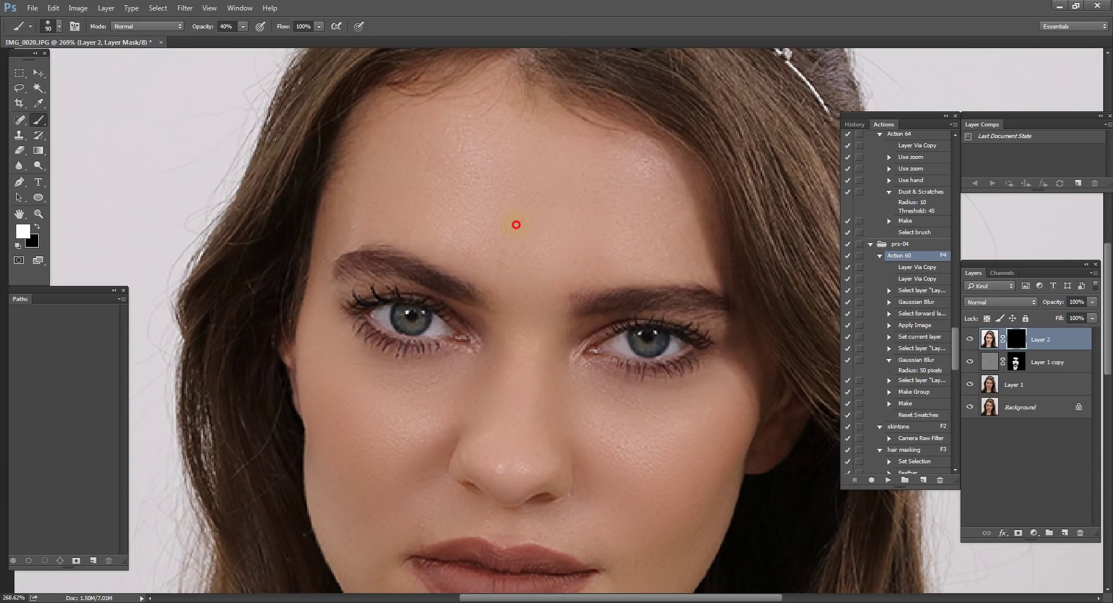
key(bracketright)
key(4)
- Paint the effect back onto forehead, cheeks, nose and chin, then switch to black for the eyes
drag(565, 157, 510, 206)
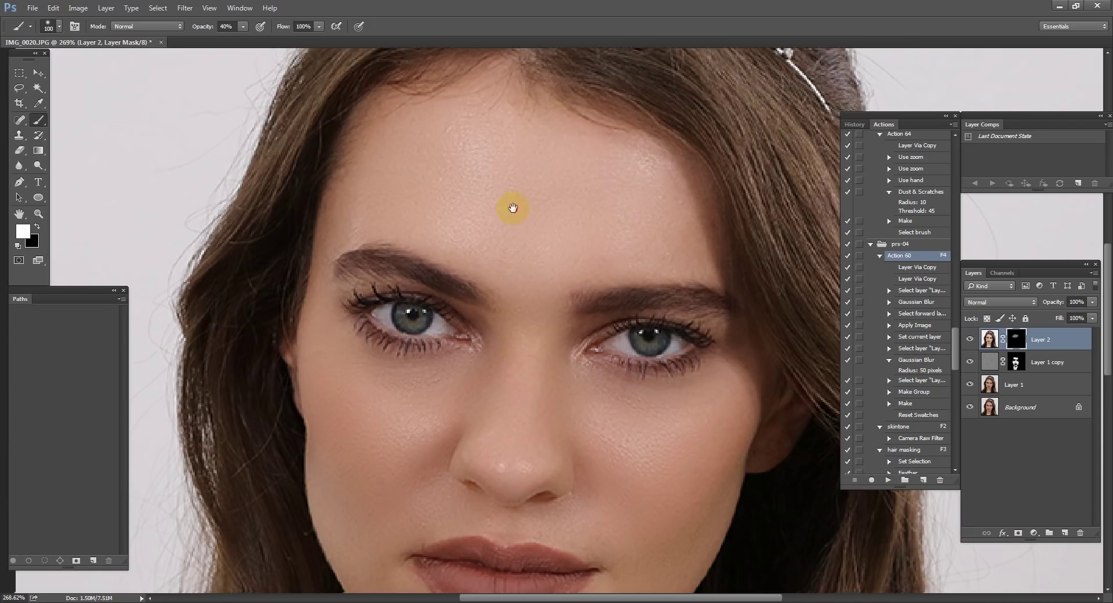
scroll(530, 279, down, 3)
mouse_move(530, 278)
mouse_down()
mouse_move(462, 256)
mouse_move(395, 284)
mouse_up()
key(bracketleft)
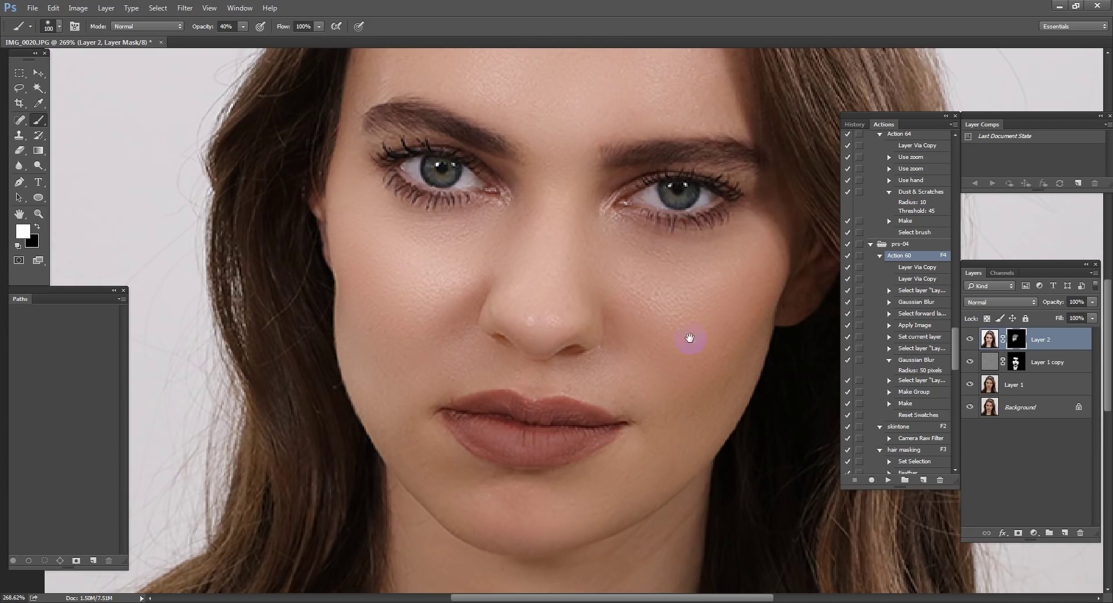
scroll(676, 402, down, 1)
mouse_move(603, 468)
mouse_down()
mouse_move(505, 462)
mouse_move(541, 323)
mouse_move(428, 377)
mouse_move(687, 407)
mouse_up()
scroll(679, 363, down, 3)
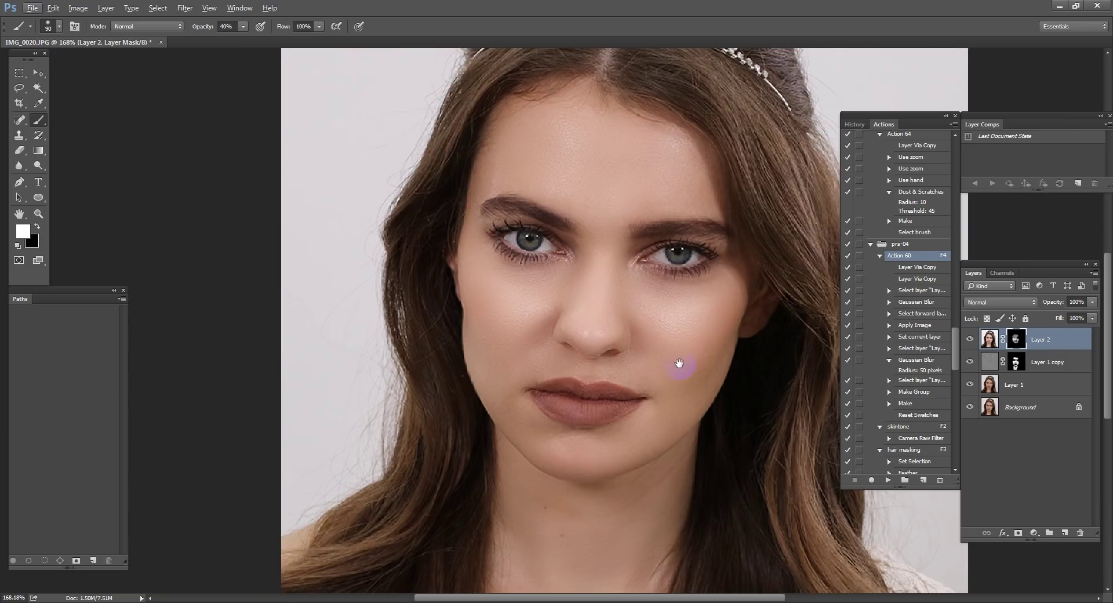
key(x)
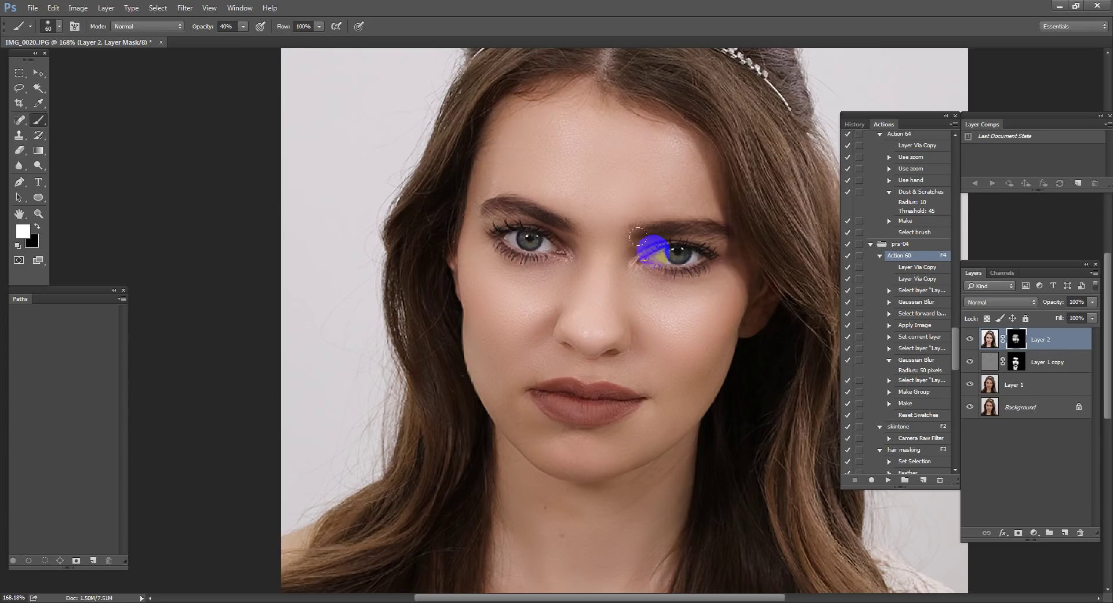
scroll(635, 284, down, 3)
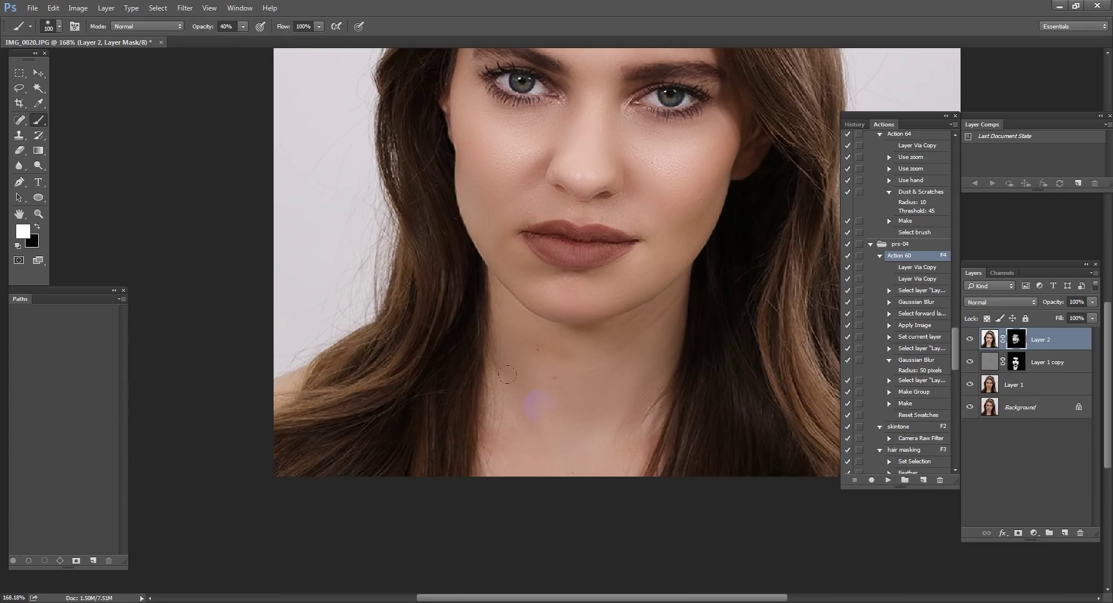
scroll(637, 348, down, 3)
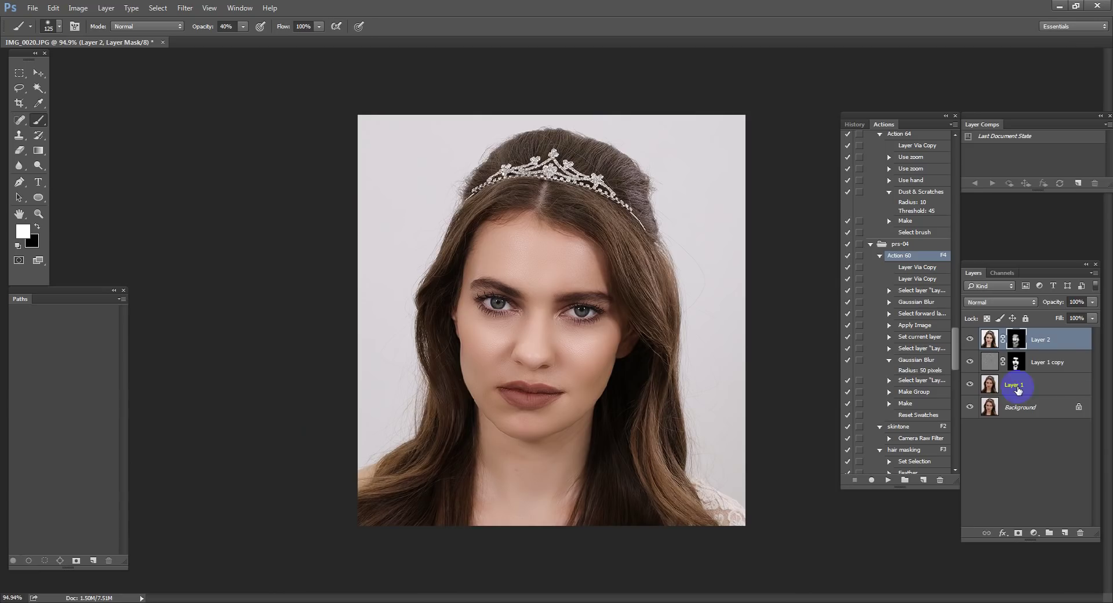
- Stamp visible layers into Layer 3 and brighten it with Curves points 65/67 and 166/171
key(d)
key(ctrl+alt+shift+e)
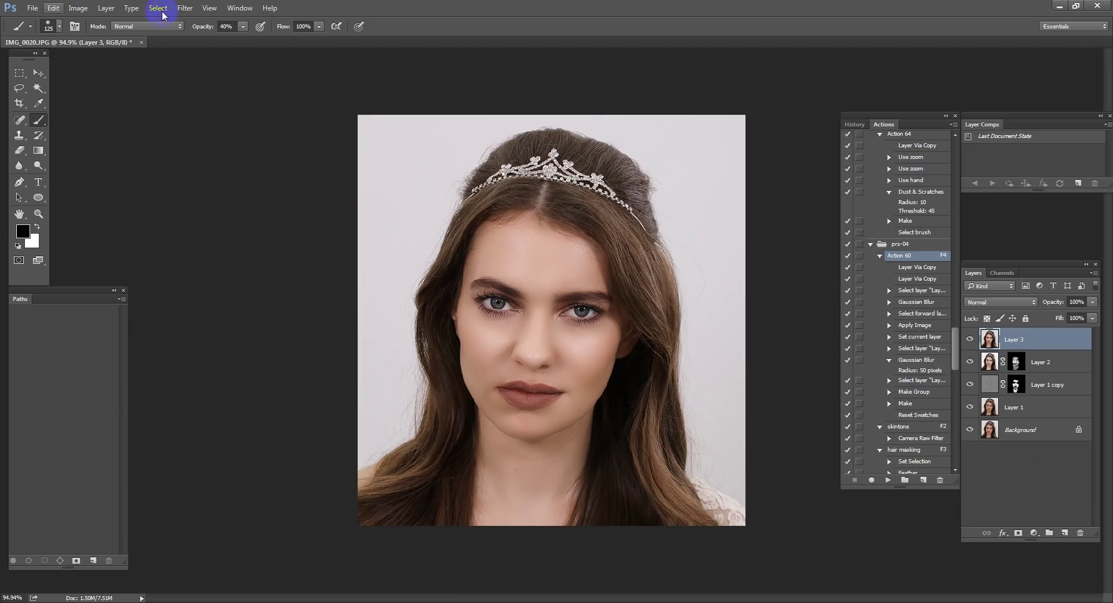
key(ctrl+m)
drag(298, 458, 278, 481)
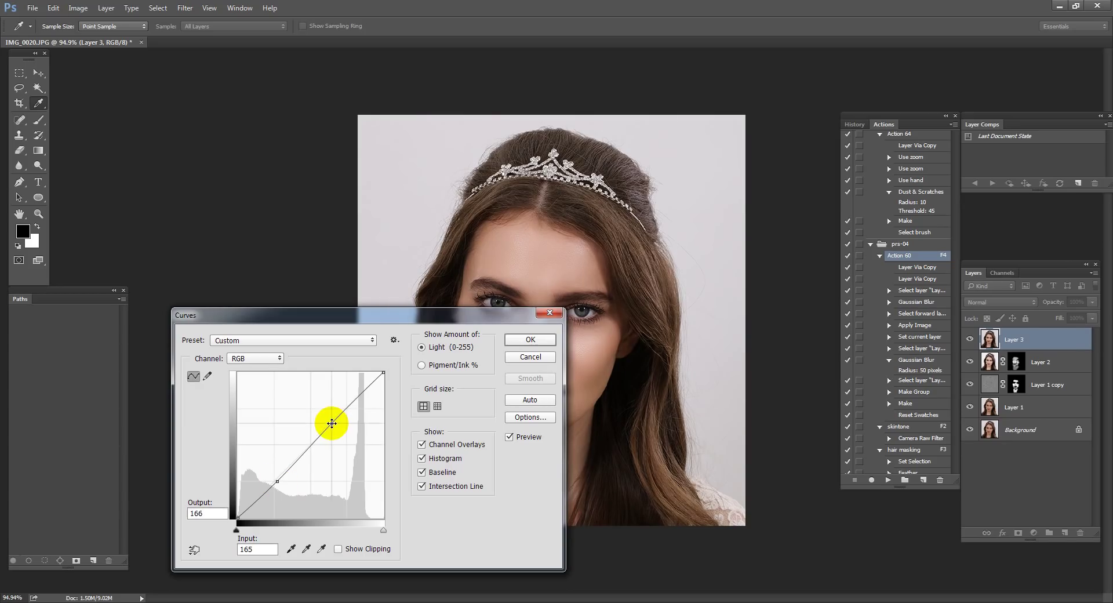
click(275, 479)
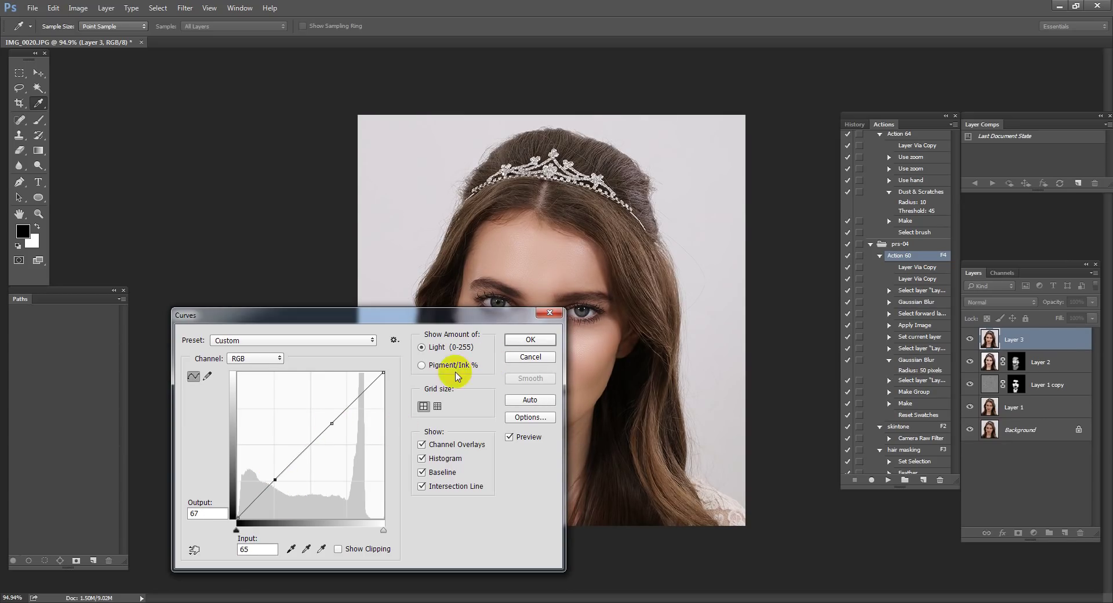
click(331, 422)
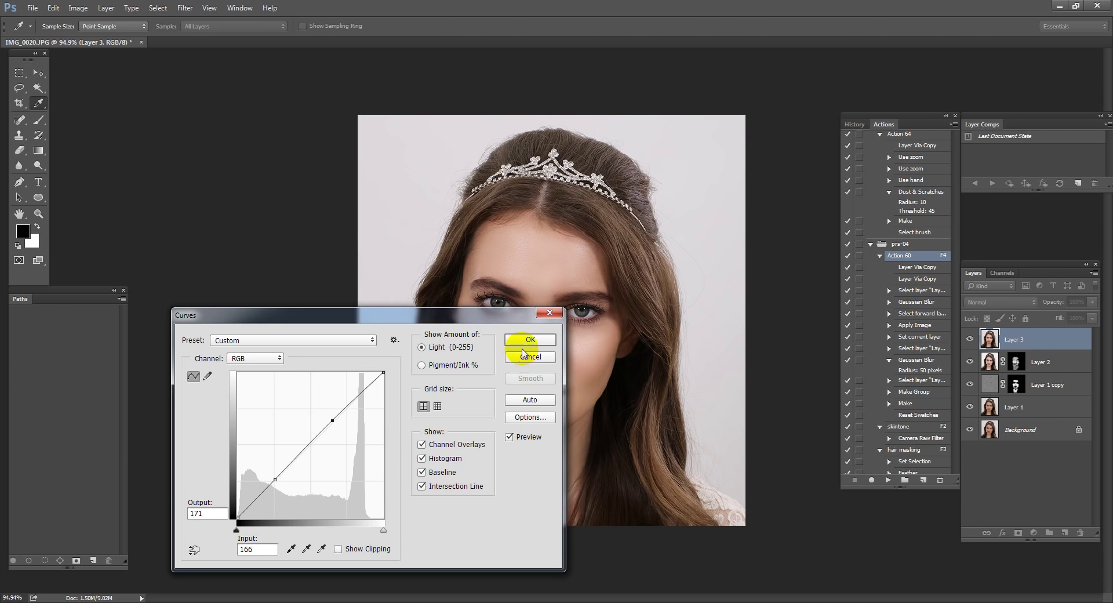
click(531, 339)
key(b)
scroll(731, 444, up, 3)
scroll(719, 395, down, 2)
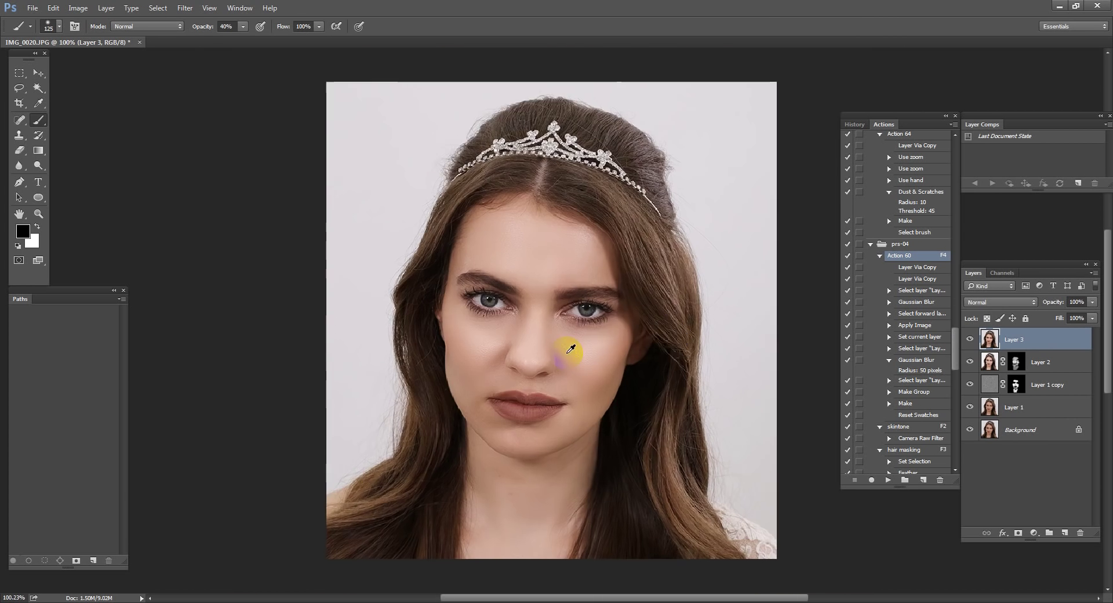
scroll(569, 347, down, 1)
scroll(636, 377, up, 3)
scroll(621, 423, up, 2)
drag(620, 424, 674, 423)
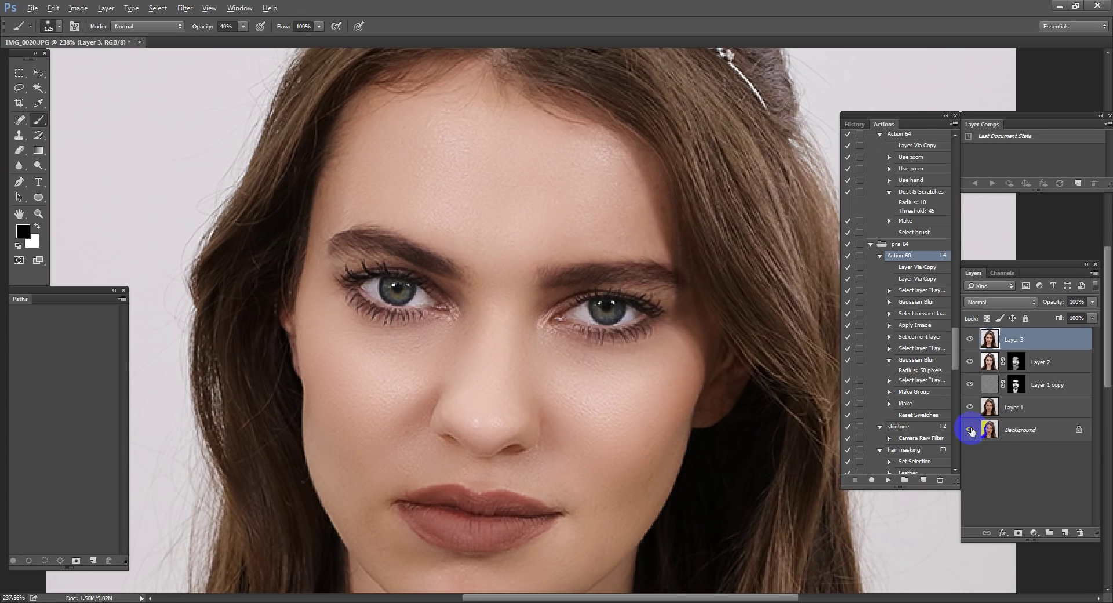
alt+click(969, 430)
scroll(658, 339, down, 2)
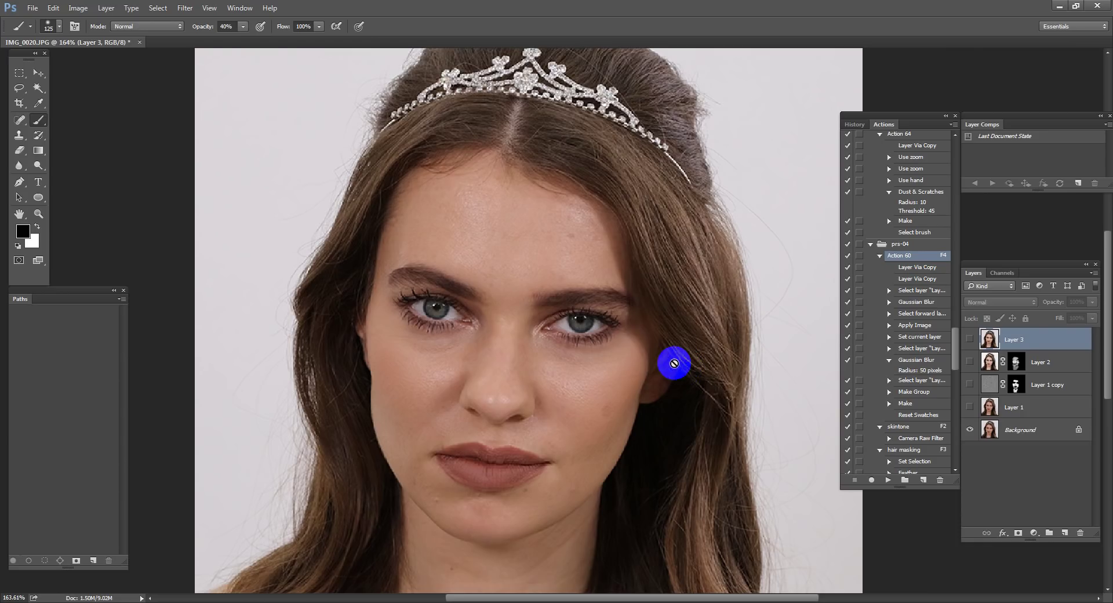
drag(688, 365, 604, 429)
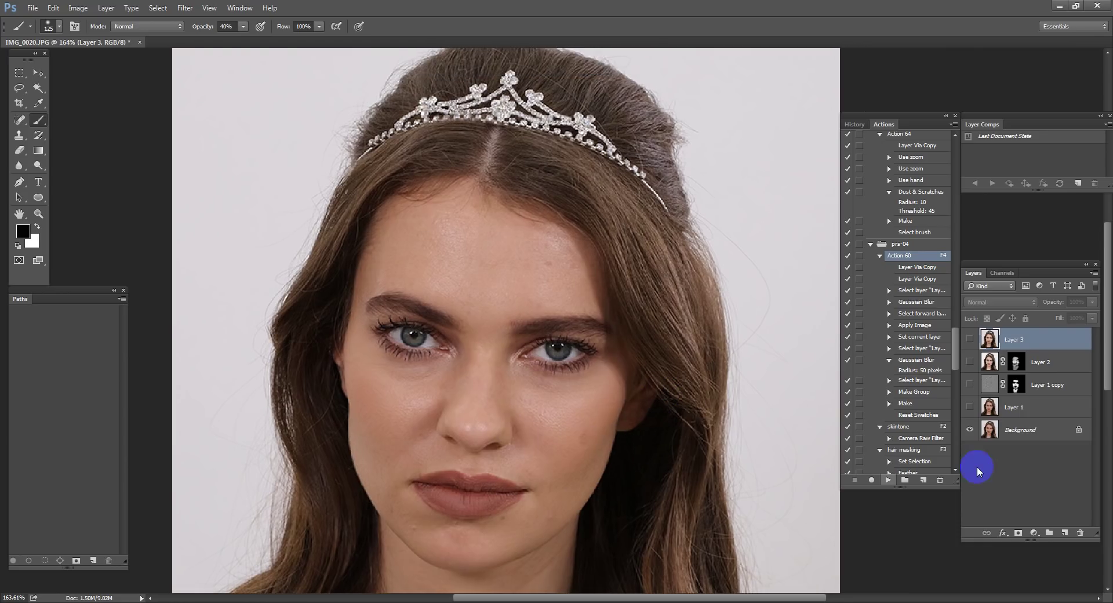
alt+click(970, 430)
alt+click(969, 430)
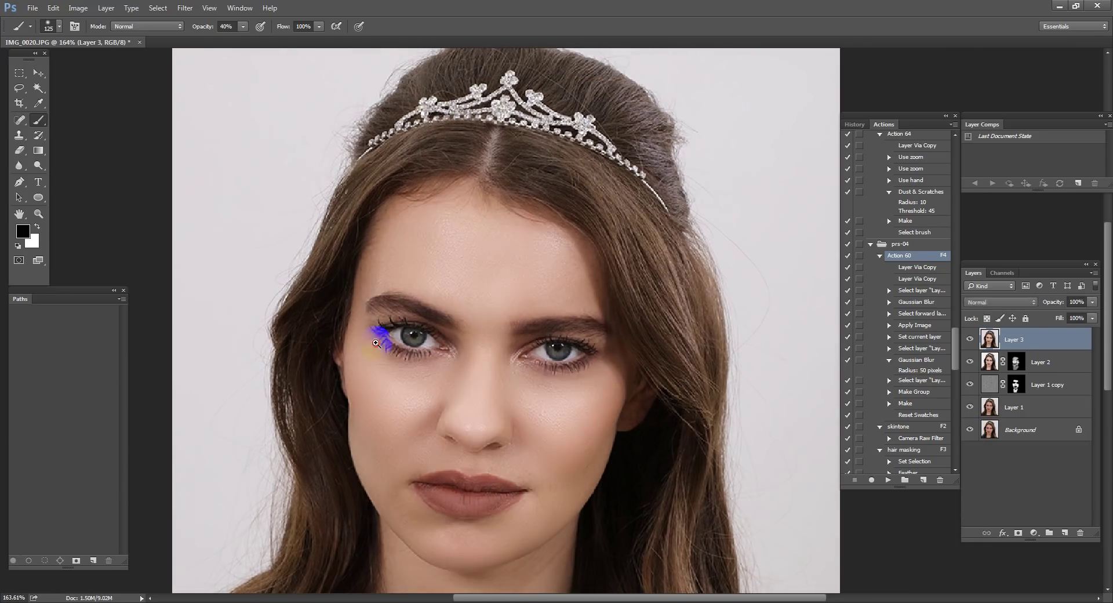
scroll(385, 323, up, 3)
alt+click(970, 430)
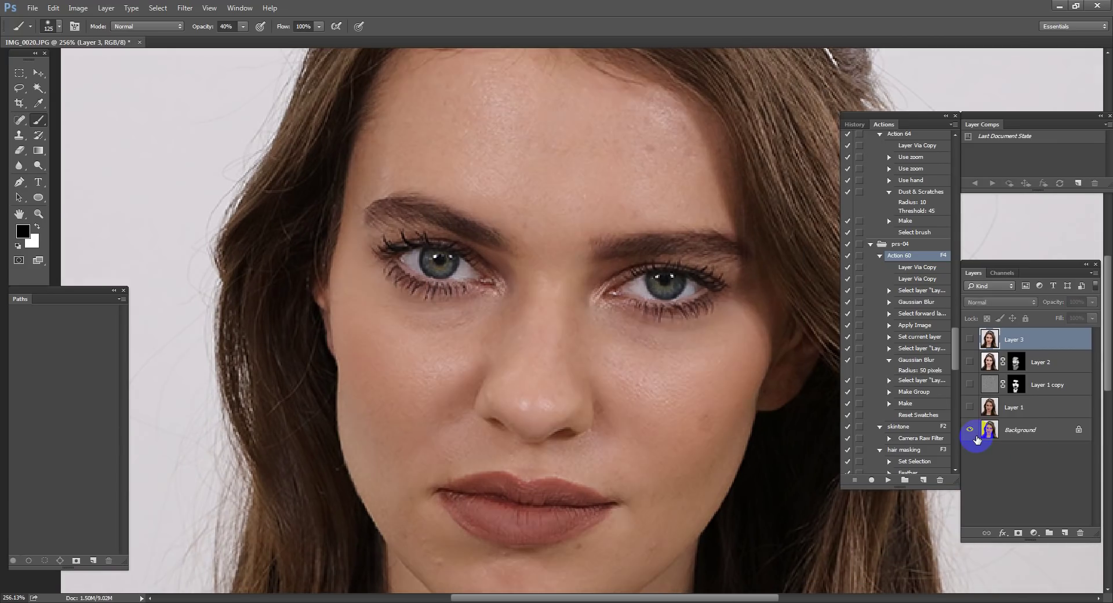
alt+click(976, 439)
scroll(702, 309, down, 5)
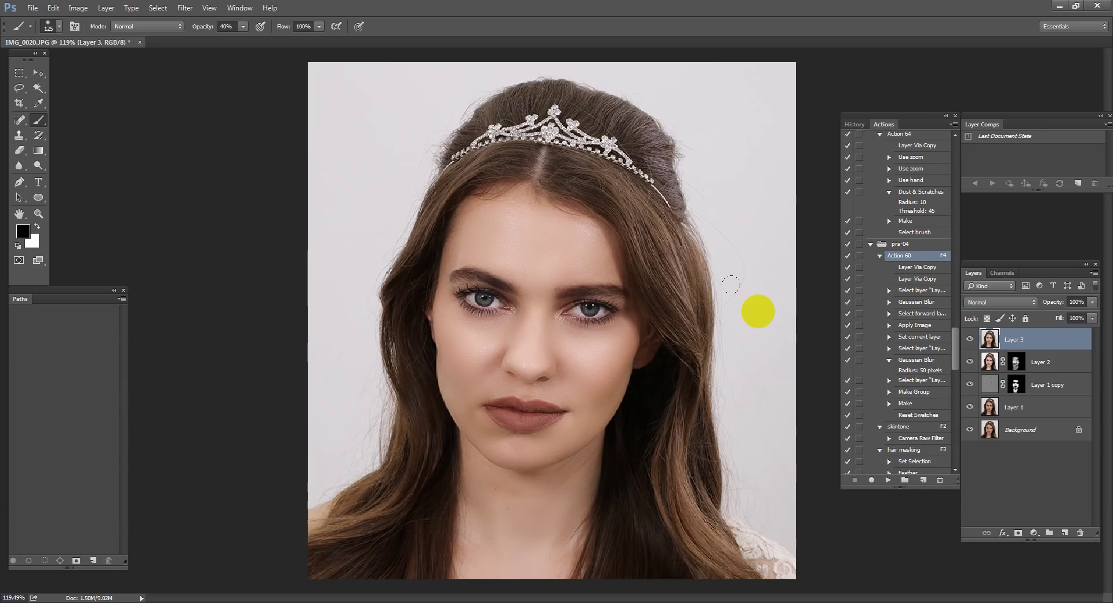
click(871, 480)
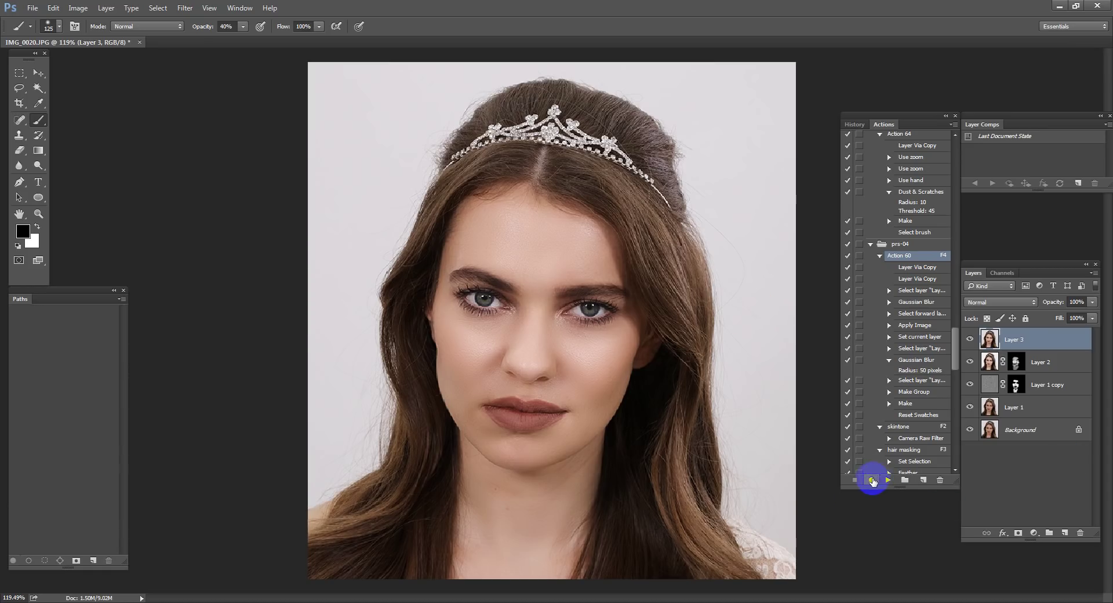